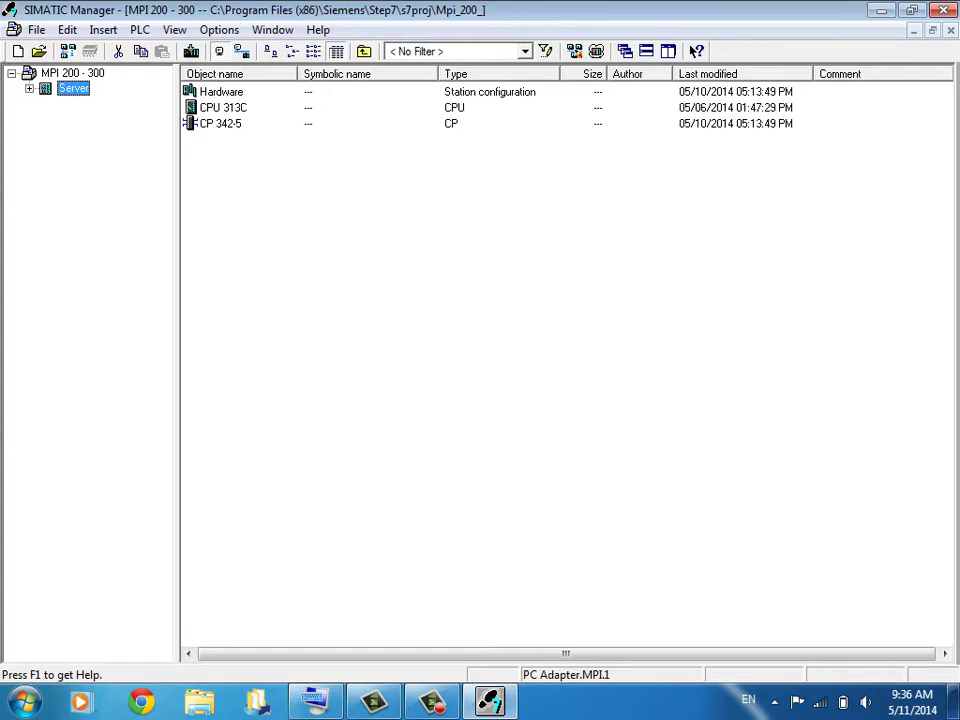
Step: Close the open project and create a new project named Profibus CP_300_EM277, with its window maximized
{"action": "left_click", "coordinate": [951, 31]}
{"action": "key", "text": "ctrl+n"}
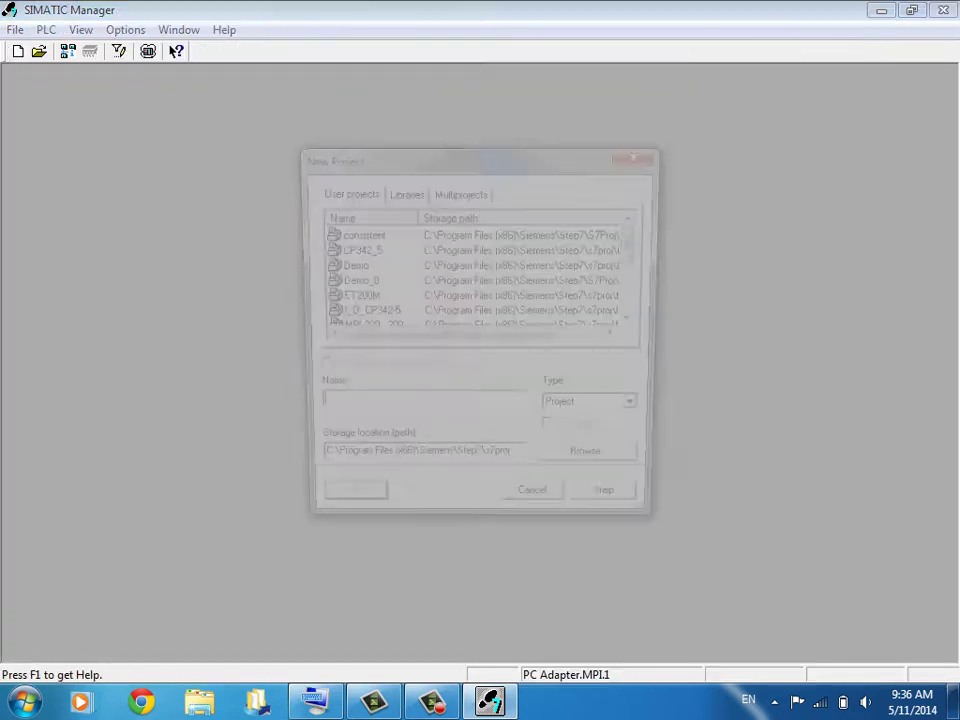
{"action": "type", "text": "Profi"}
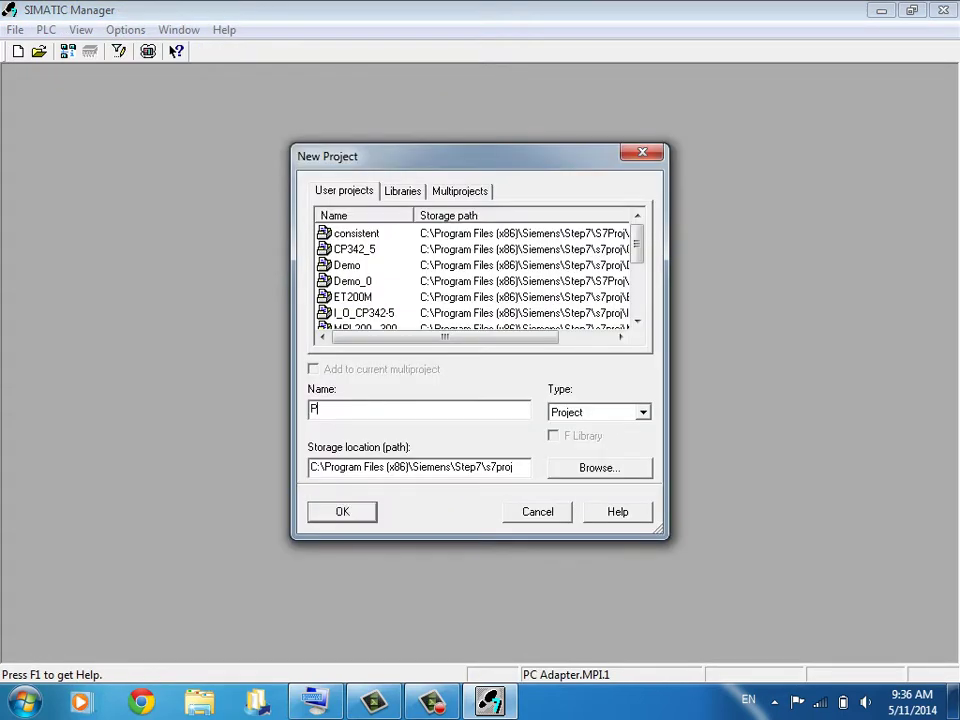
{"action": "type", "text": "bus CP_3"}
{"action": "left_click", "coordinate": [433, 702]}
{"action": "type", "text": "00_EM2"}
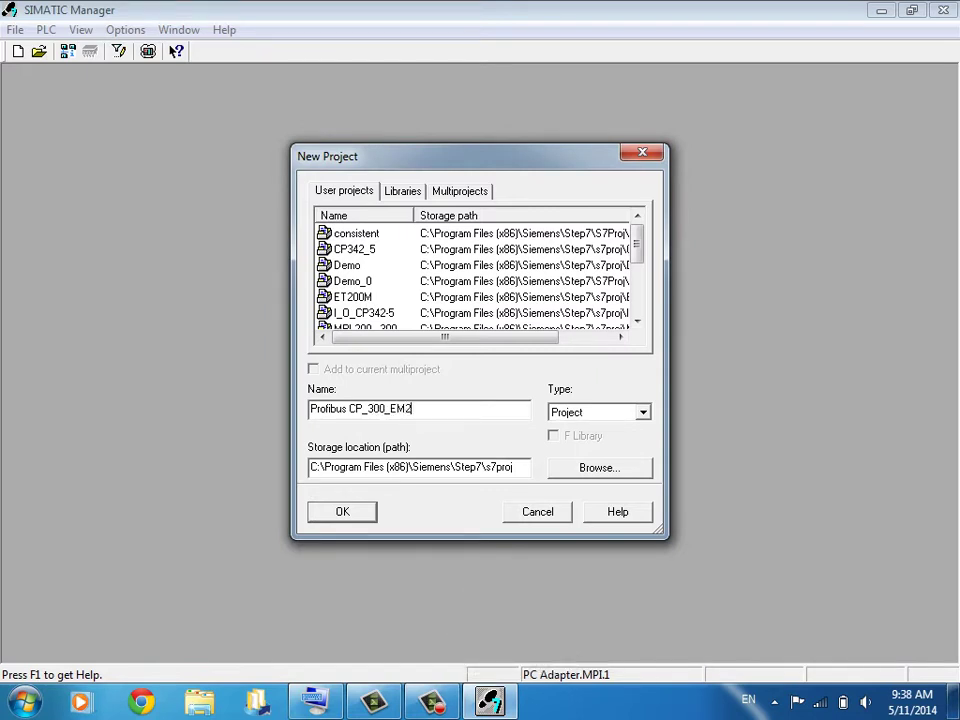
{"action": "type", "text": "77"}
{"action": "key", "text": "Return"}
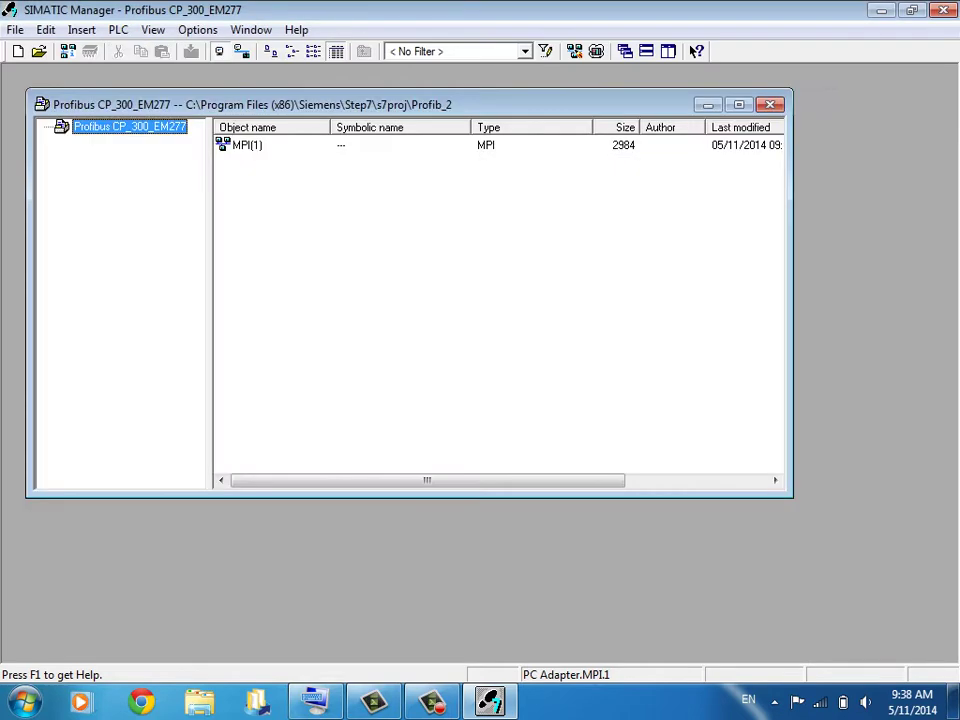
{"action": "left_click", "coordinate": [739, 104]}
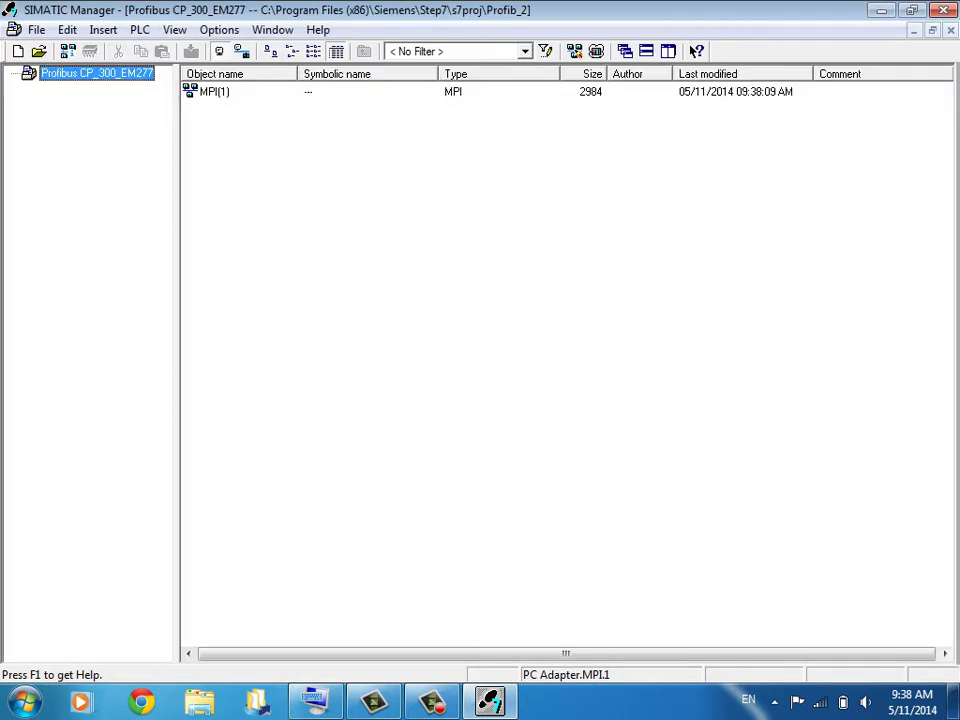
Step: Insert a SIMATIC 300 Station into the project and name it Master
{"action": "right_click", "coordinate": [311, 133]}
{"action": "mouse_move", "coordinate": [386, 242]}
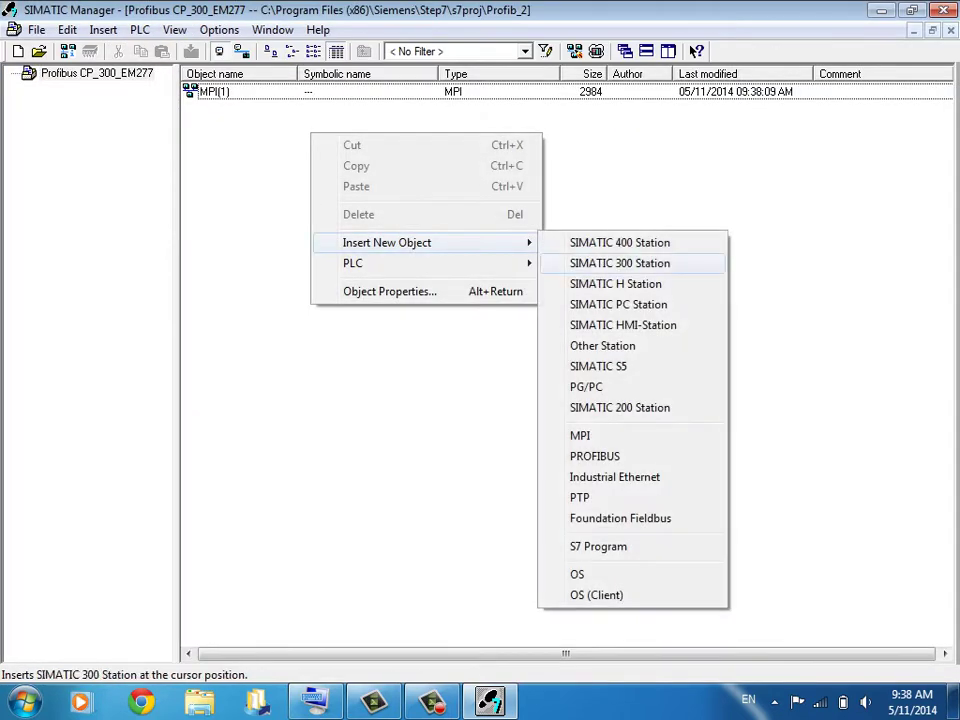
{"action": "left_click", "coordinate": [639, 261]}
{"action": "type", "text": "Ma"}
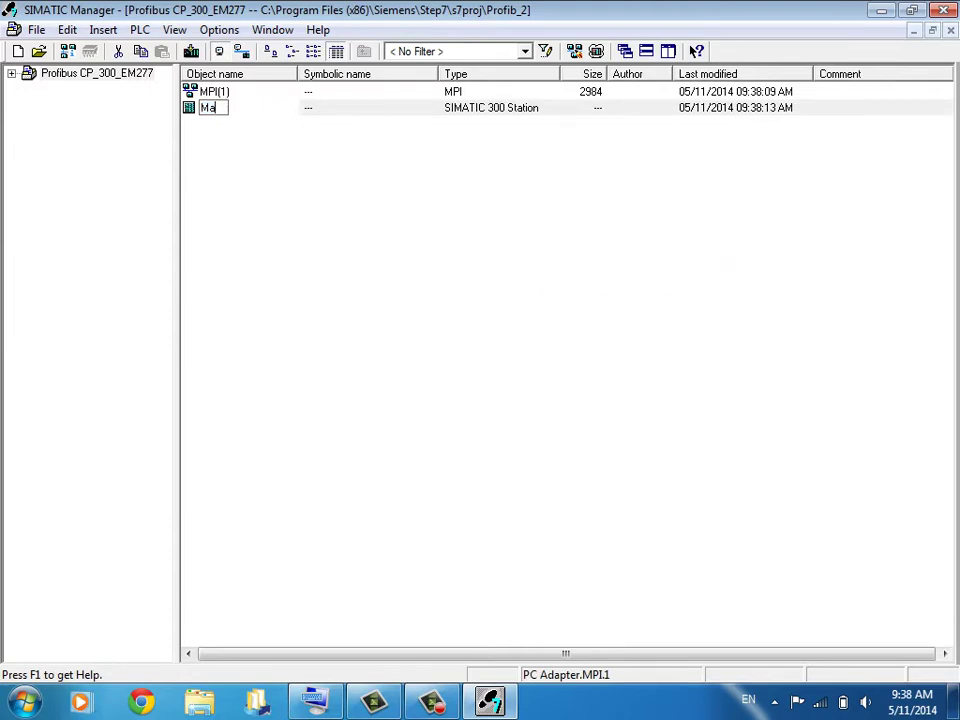
{"action": "type", "text": "ster"}
{"action": "key", "text": "Return"}
Step: Open the Master station's hardware configuration and add a RACK-300 Rail
{"action": "double_click", "coordinate": [221, 92]}
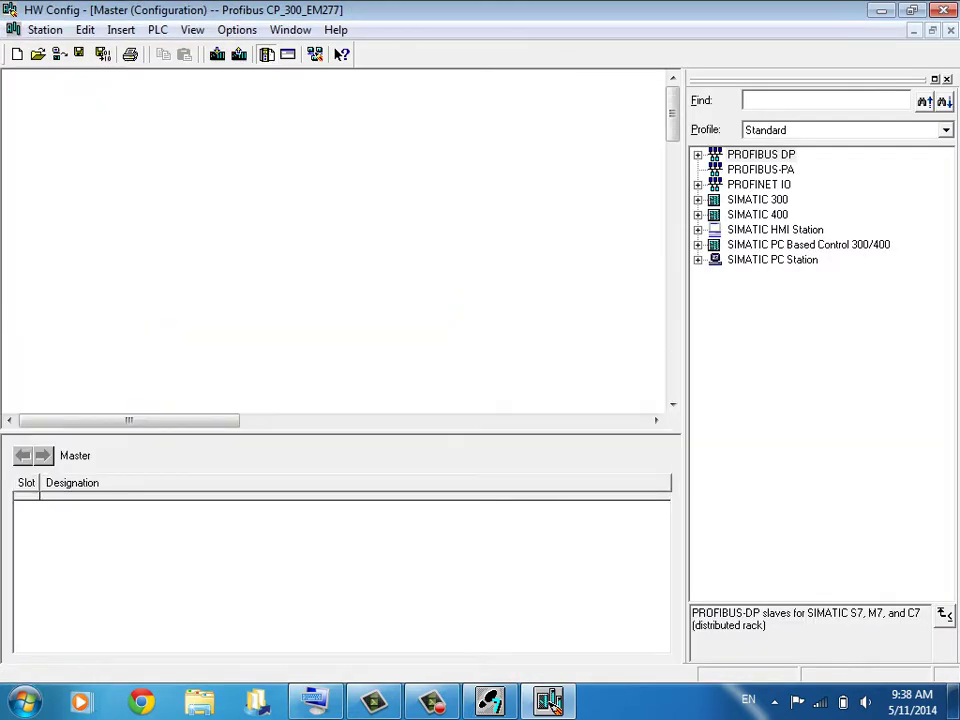
{"action": "left_click", "coordinate": [716, 320]}
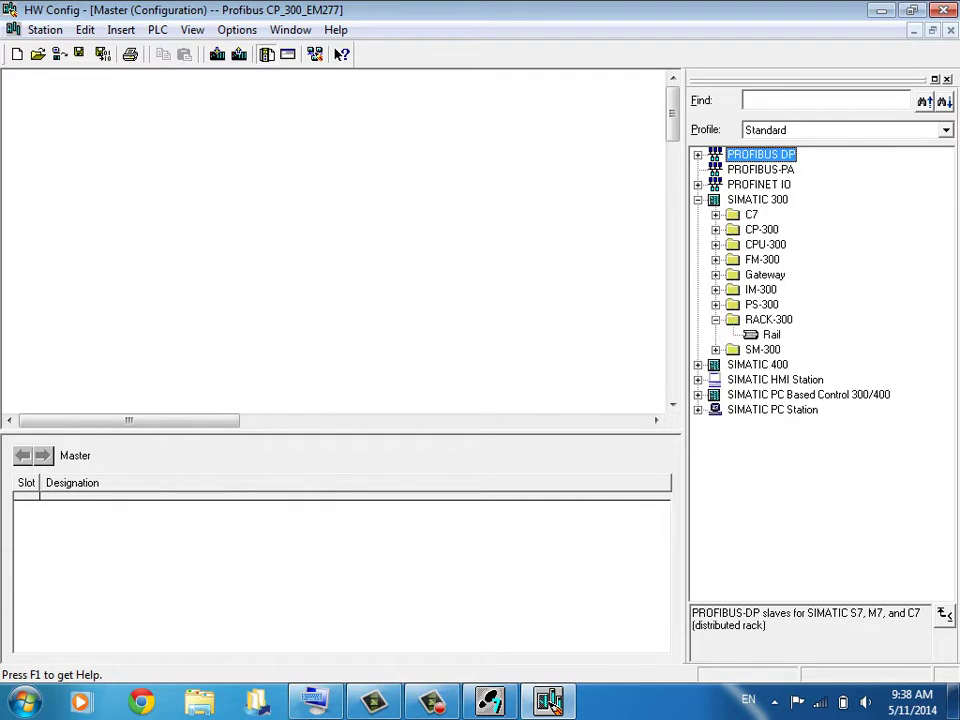
{"action": "left_click", "coordinate": [771, 335]}
{"action": "double_click", "coordinate": [771, 335]}
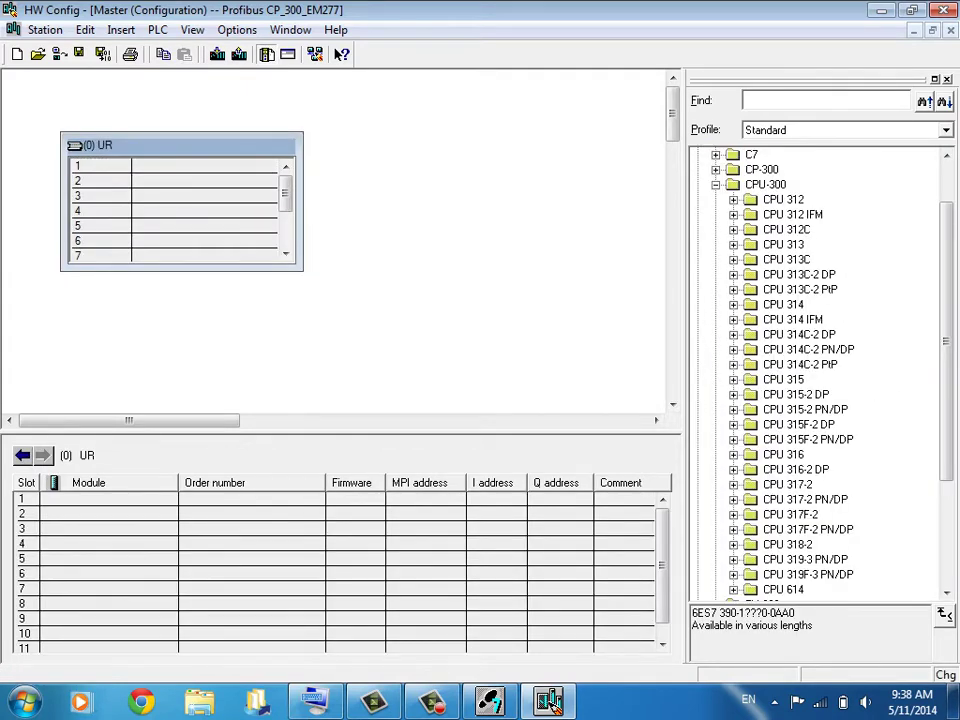
Step: Place the CPU 313C, order number 6ES7 313-5BG04-0AB0 V3.3, in slot 2 of the rack
{"action": "left_click", "coordinate": [733, 259]}
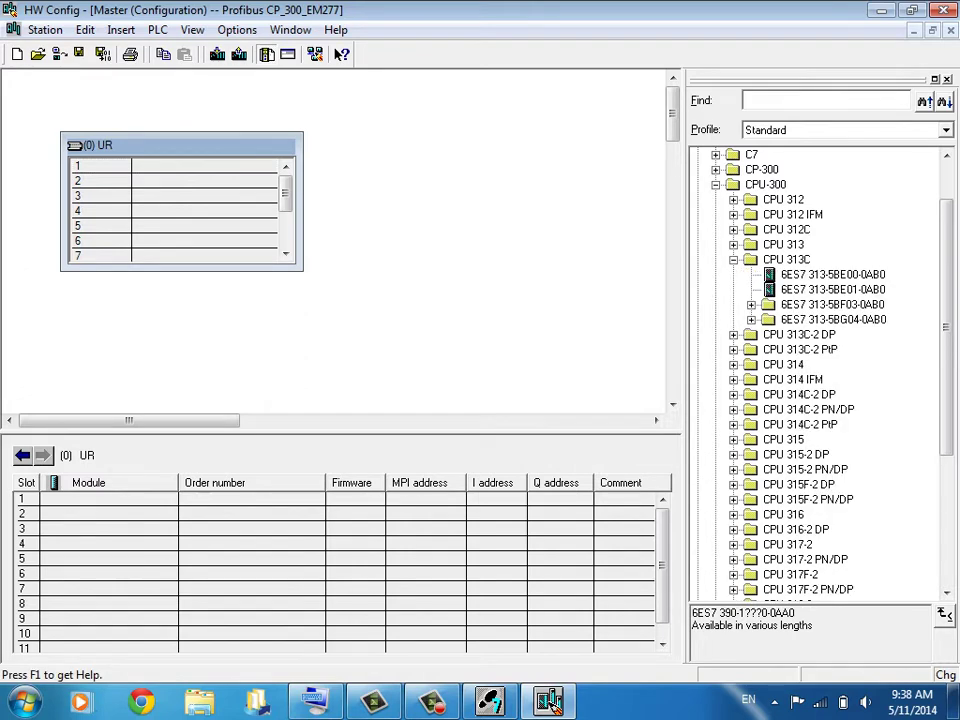
{"action": "left_click", "coordinate": [751, 319]}
{"action": "left_click", "coordinate": [809, 335]}
{"action": "left_click_drag", "start_coordinate": [809, 335], "coordinate": [210, 181]}
Step: Turn off the system default addresses of the DI24/DO16 module and set both input and output start addresses to 0
{"action": "double_click", "coordinate": [190, 196]}
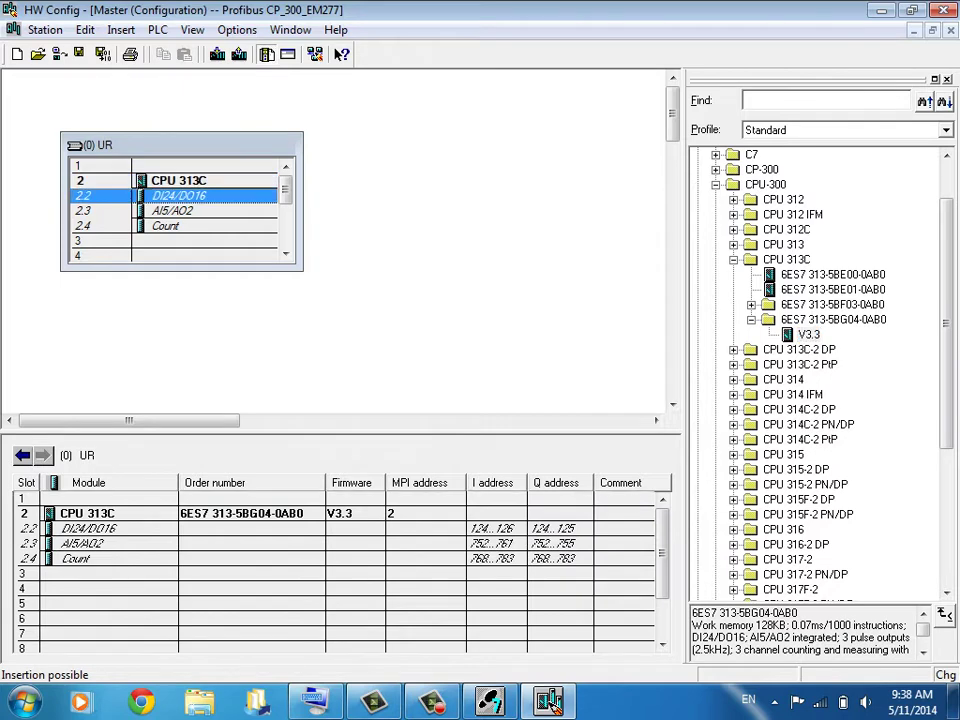
{"action": "key", "text": "ctrl+Tab"}
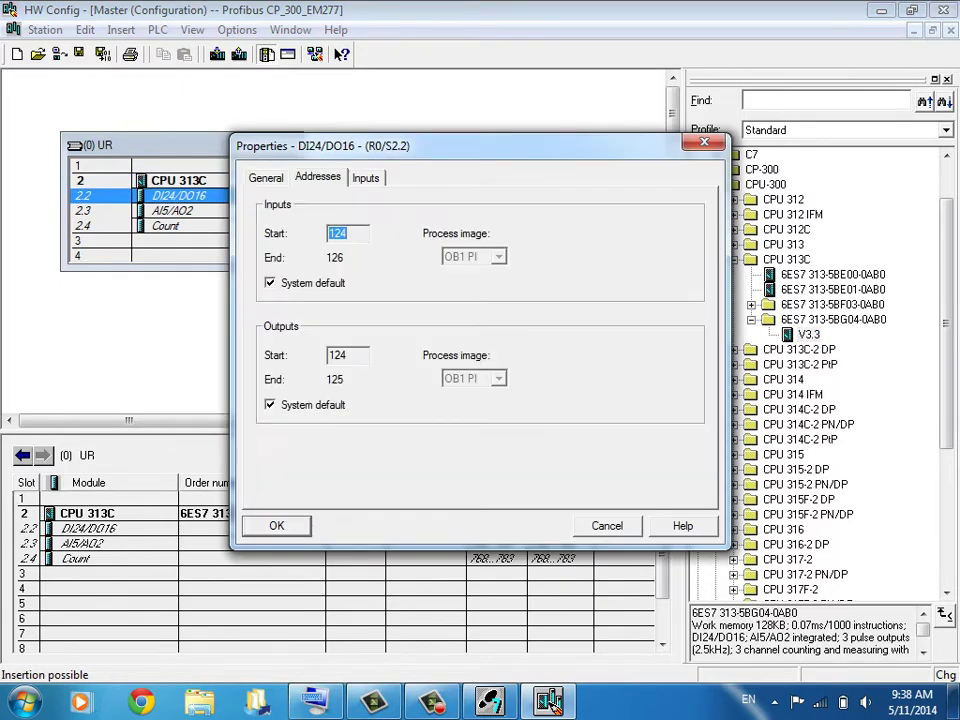
{"action": "left_click", "coordinate": [270, 283]}
{"action": "double_click", "coordinate": [338, 233]}
{"action": "type", "text": "0"}
{"action": "left_click", "coordinate": [270, 405]}
{"action": "double_click", "coordinate": [338, 355]}
{"action": "type", "text": "0"}
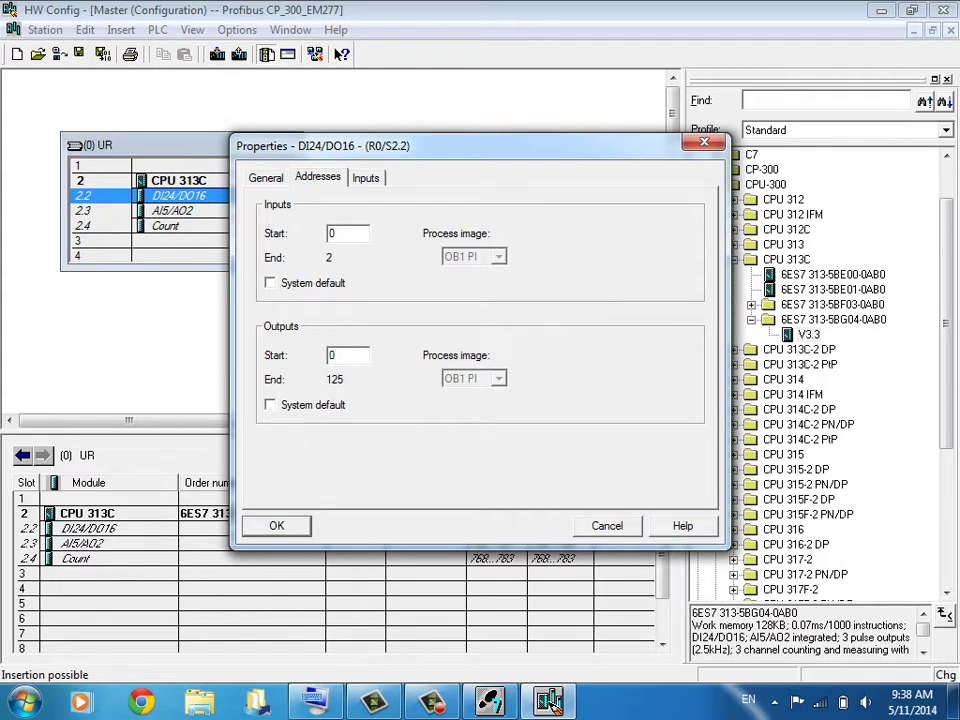
{"action": "key", "text": "Return"}
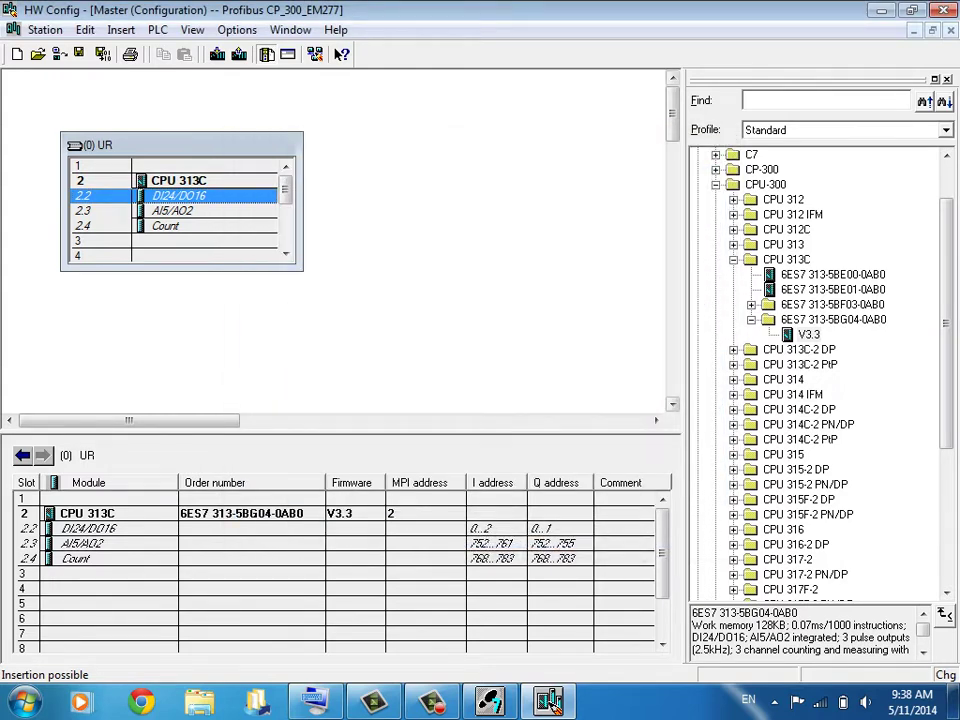
Step: Add the PROFIBUS module CP 342-5, order number 6GK7 342-5DA03-0XE0 V6.0, to slot 4 of the rack
{"action": "left_click", "coordinate": [716, 185]}
{"action": "left_click", "coordinate": [716, 230]}
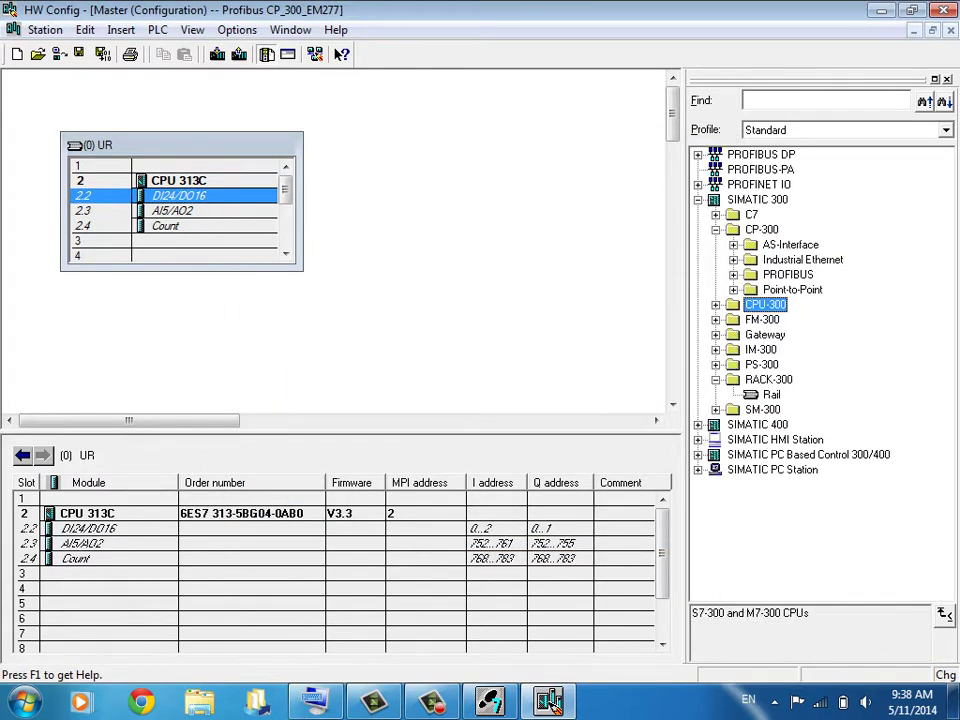
{"action": "left_click", "coordinate": [733, 274]}
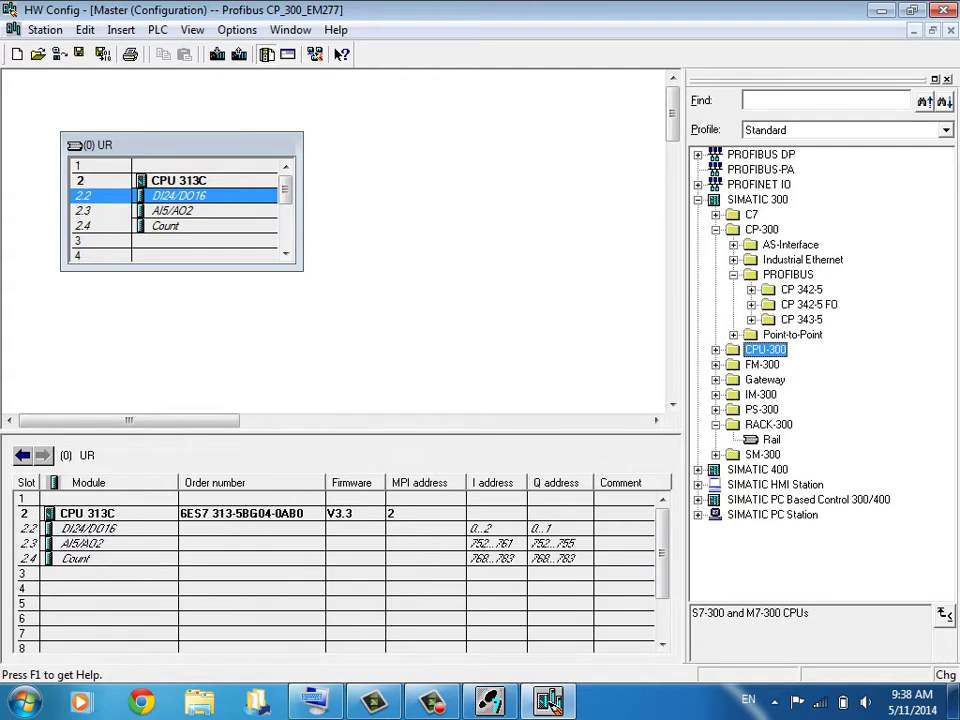
{"action": "left_click", "coordinate": [751, 289]}
{"action": "left_click", "coordinate": [769, 349]}
{"action": "left_click_drag", "start_coordinate": [826, 365], "coordinate": [190, 227]}
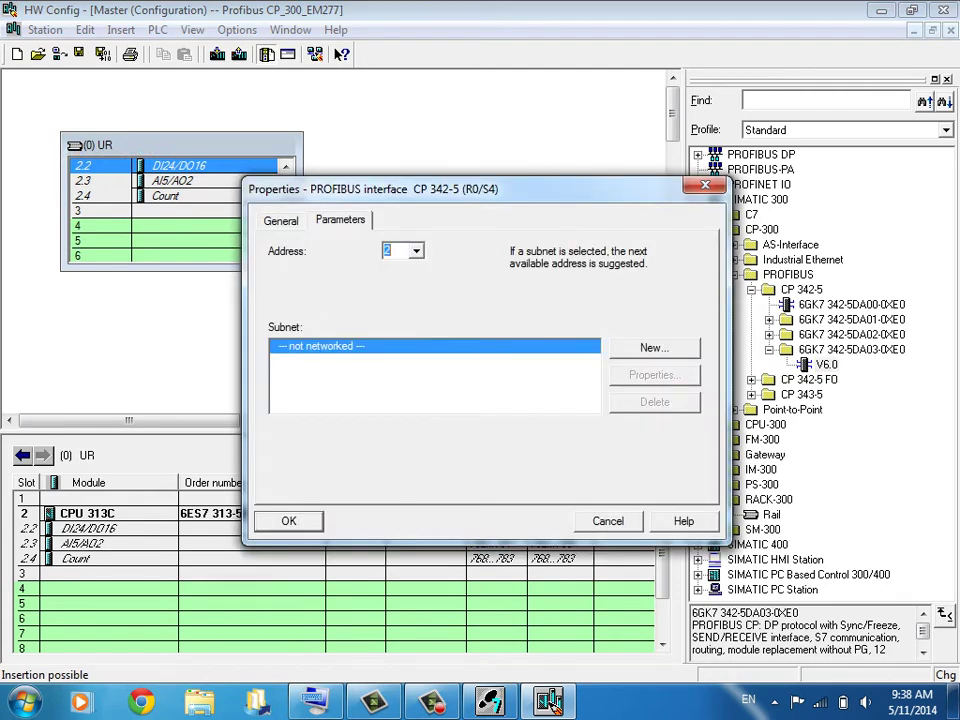
Step: Create a new subnet named PROFIBUS and connect the CP 342-5 interface to it at address 2
{"action": "left_click", "coordinate": [654, 348]}
{"action": "left_click", "coordinate": [443, 270]}
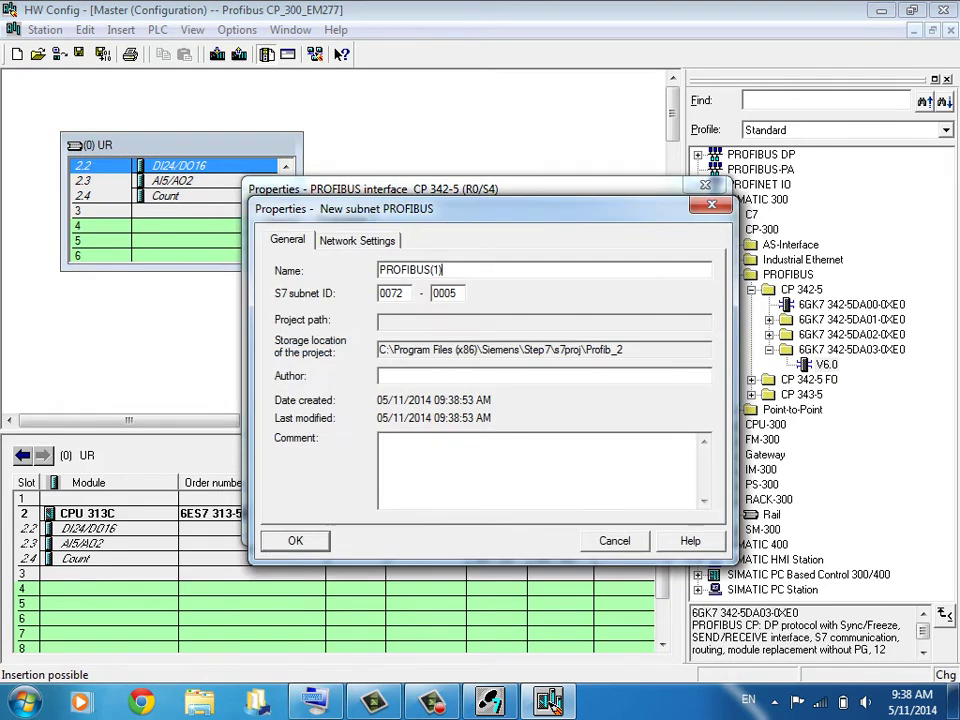
{"action": "key", "text": "BackSpace"}
{"action": "key", "text": "BackSpace"}
{"action": "key", "text": "BackSpace"}
{"action": "key", "text": "Return"}
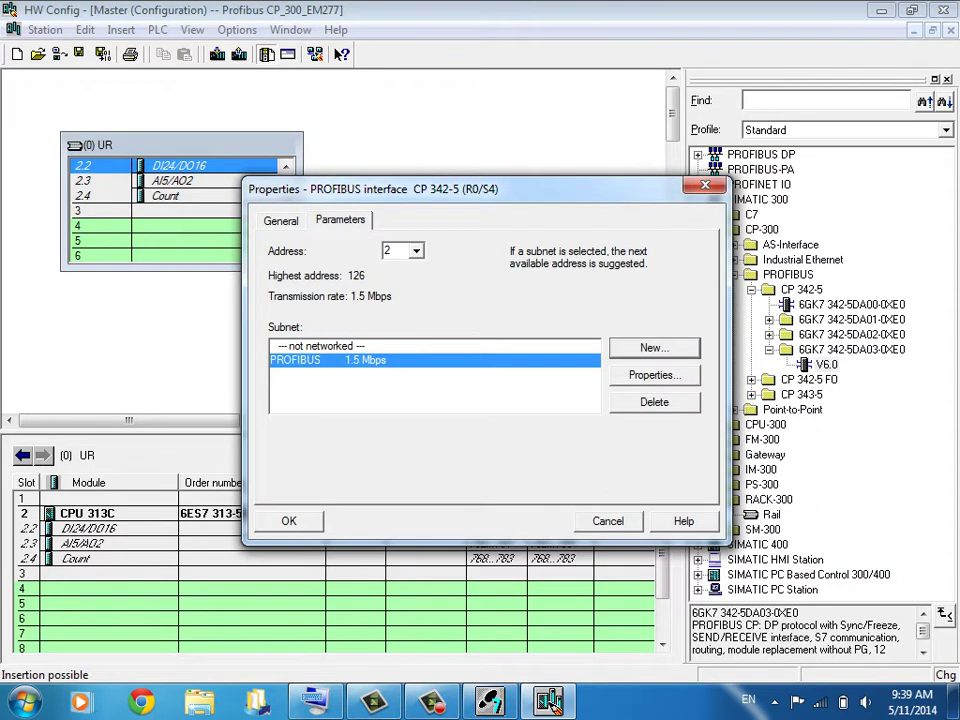
{"action": "key", "text": "Return"}
Step: Set the CP 342-5 operating mode to DP master
{"action": "key", "text": "alt+Return"}
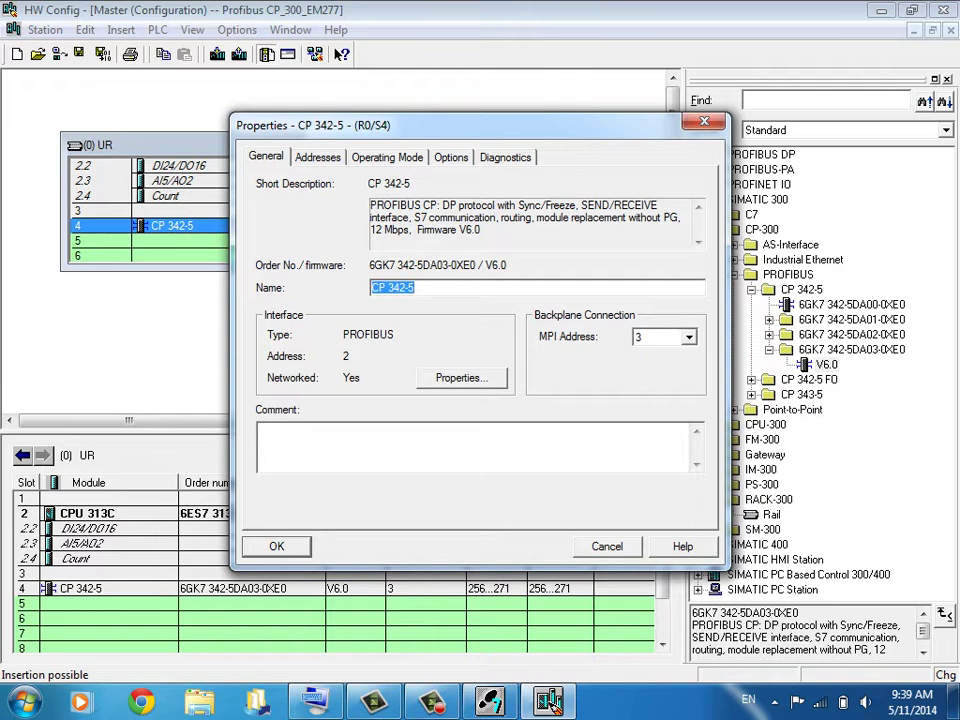
{"action": "key", "text": "ctrl+Tab"}
{"action": "key", "text": "ctrl+Tab"}
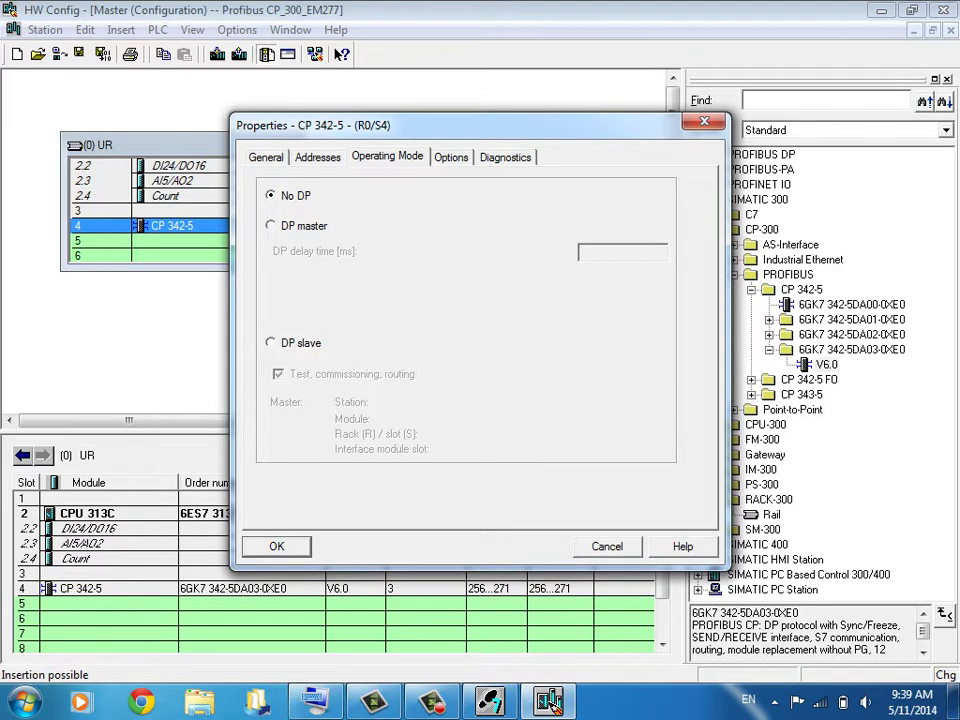
{"action": "left_click", "coordinate": [271, 226]}
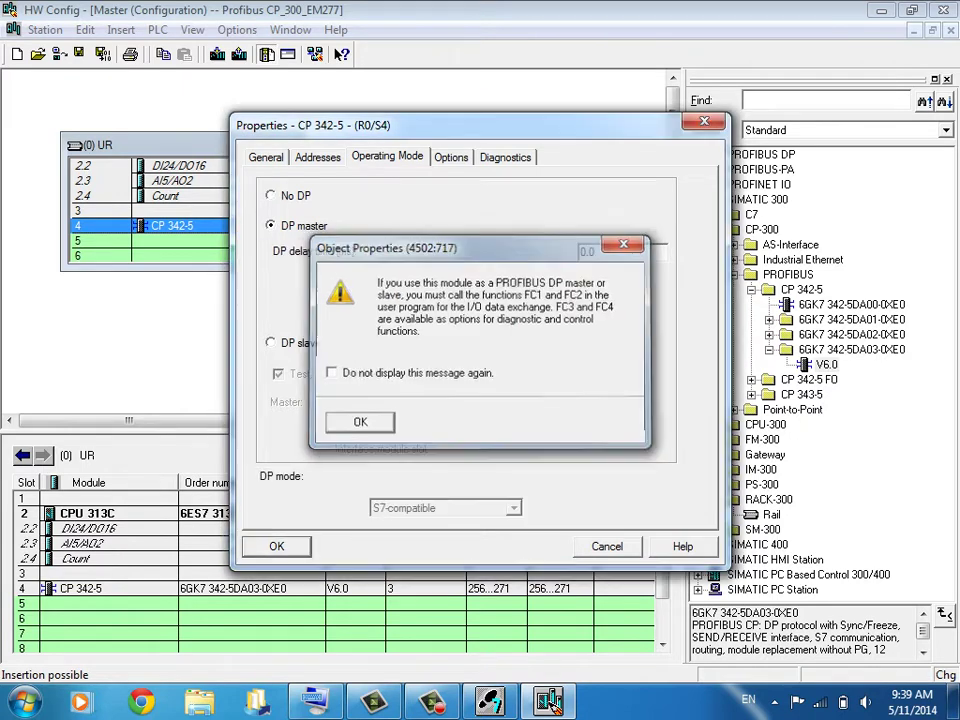
{"action": "key", "text": "Return"}
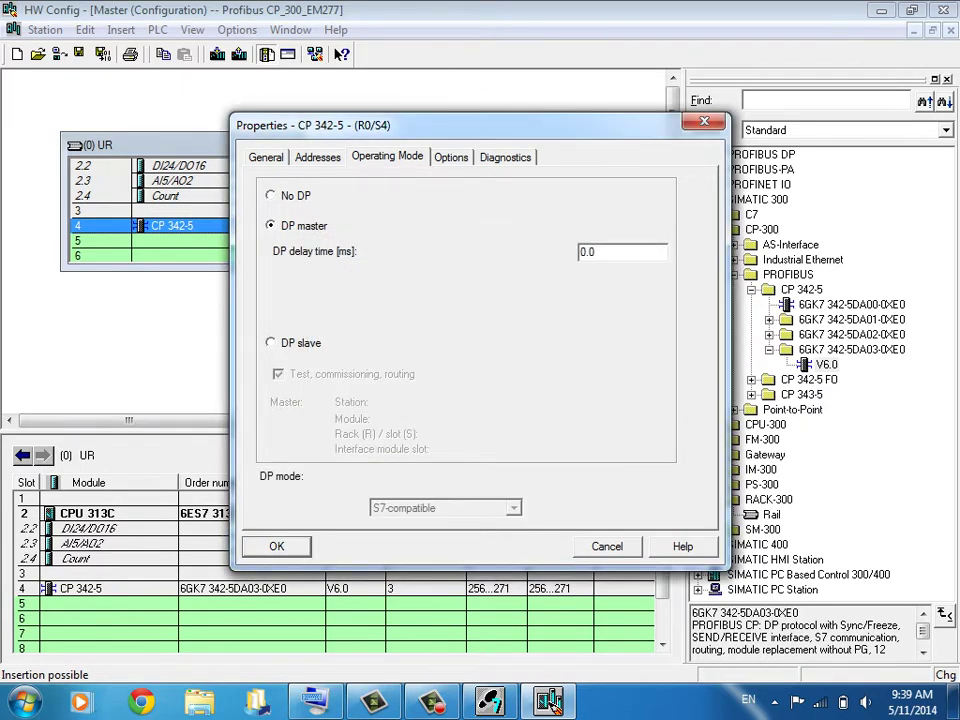
{"action": "key", "text": "Return"}
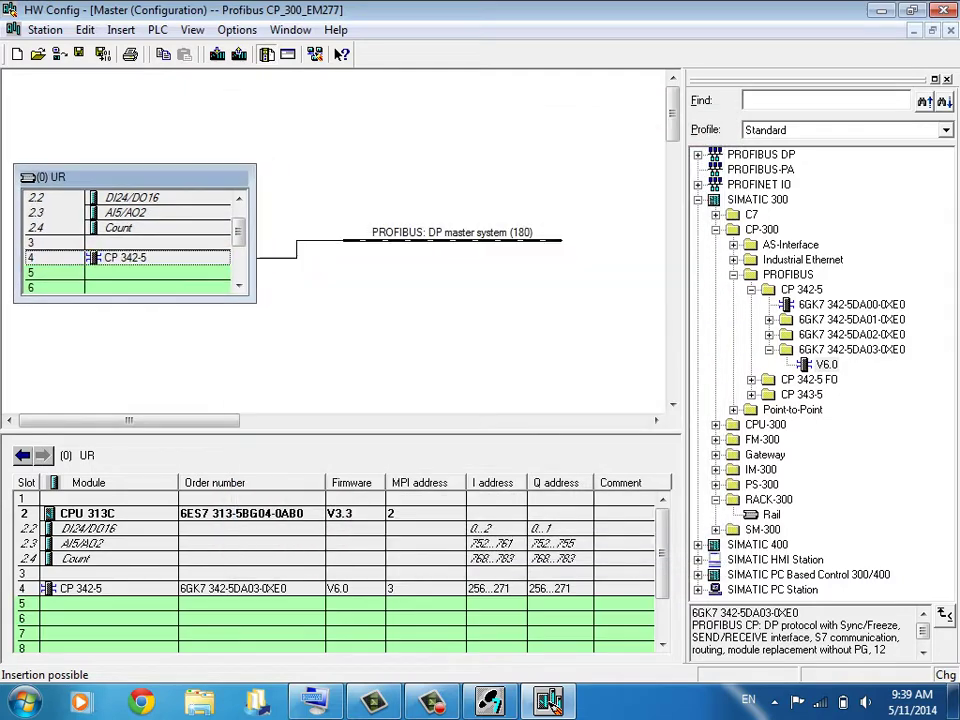
Step: Move the PROFIBUS DP master system line higher in the station view and save the configuration
{"action": "left_click_drag", "start_coordinate": [452, 239], "coordinate": [463, 135]}
{"action": "left_click", "coordinate": [135, 170]}
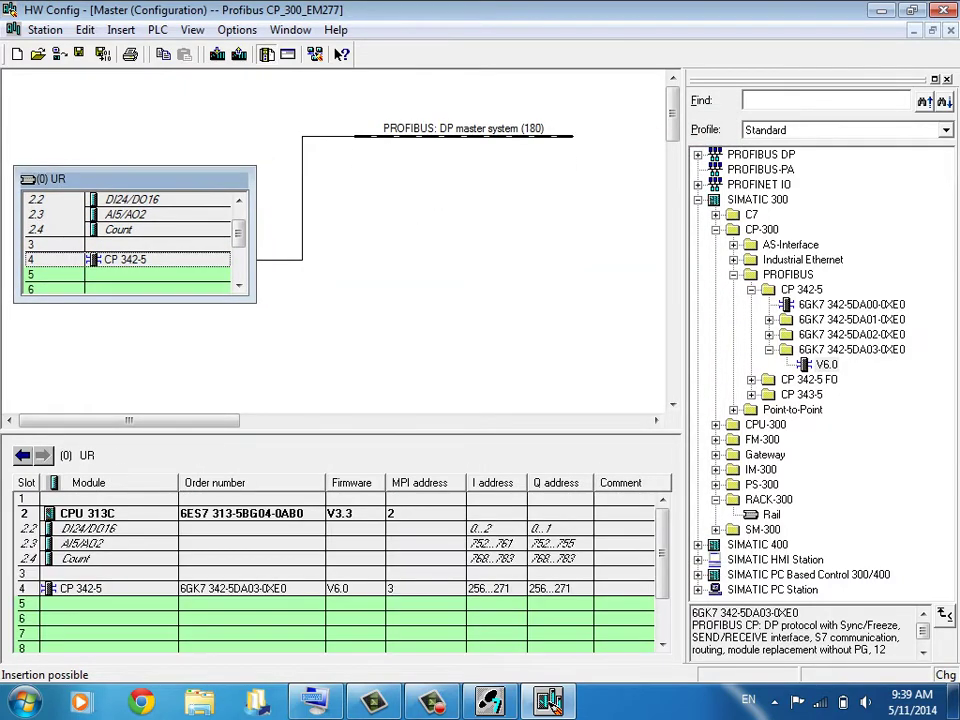
{"action": "left_click", "coordinate": [79, 54]}
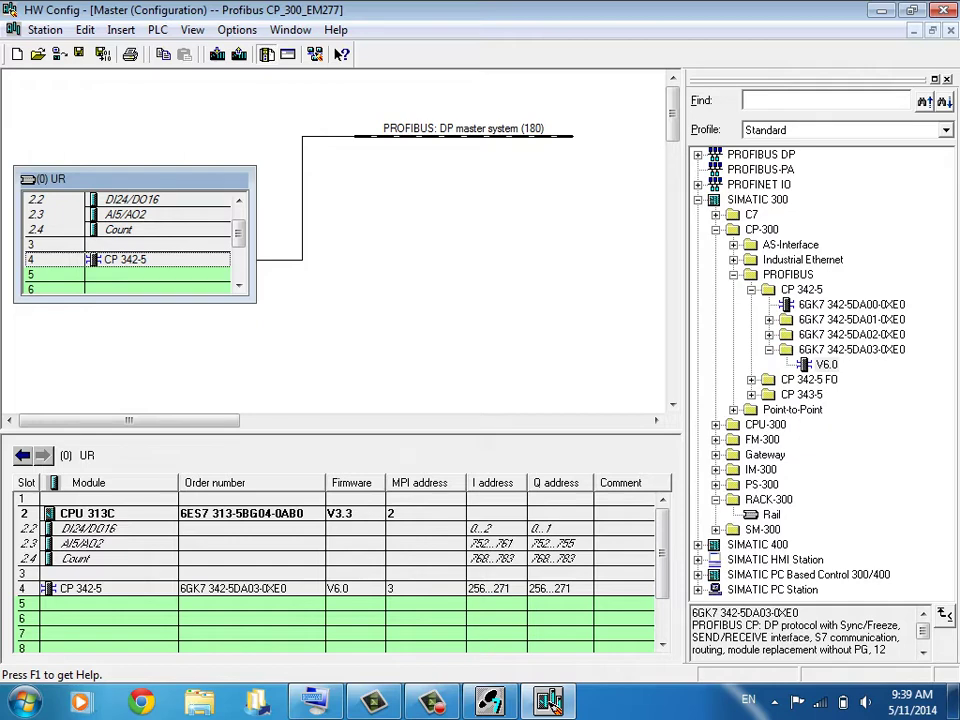
Step: Open the GSD file installation dialog
{"action": "left_click", "coordinate": [237, 30]}
{"action": "key", "text": "Down"}
{"action": "key", "text": "Down"}
{"action": "key", "text": "Down"}
{"action": "key", "text": "Down"}
{"action": "key", "text": "Down"}
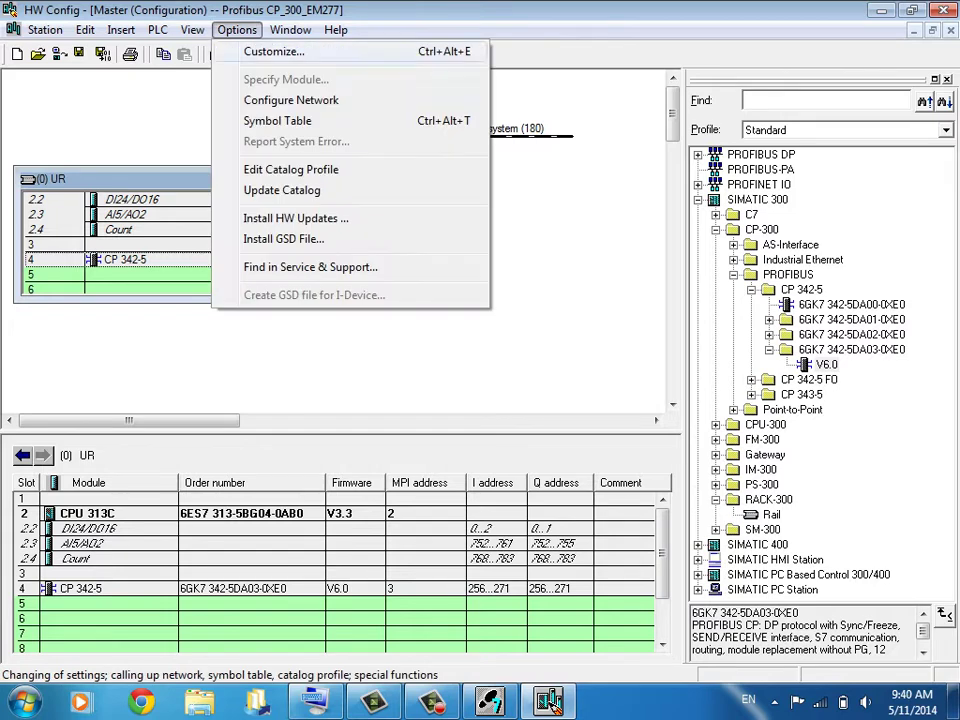
{"action": "key", "text": "Down"}
{"action": "key", "text": "Down"}
{"action": "key", "text": "Down"}
{"action": "key", "text": "Down"}
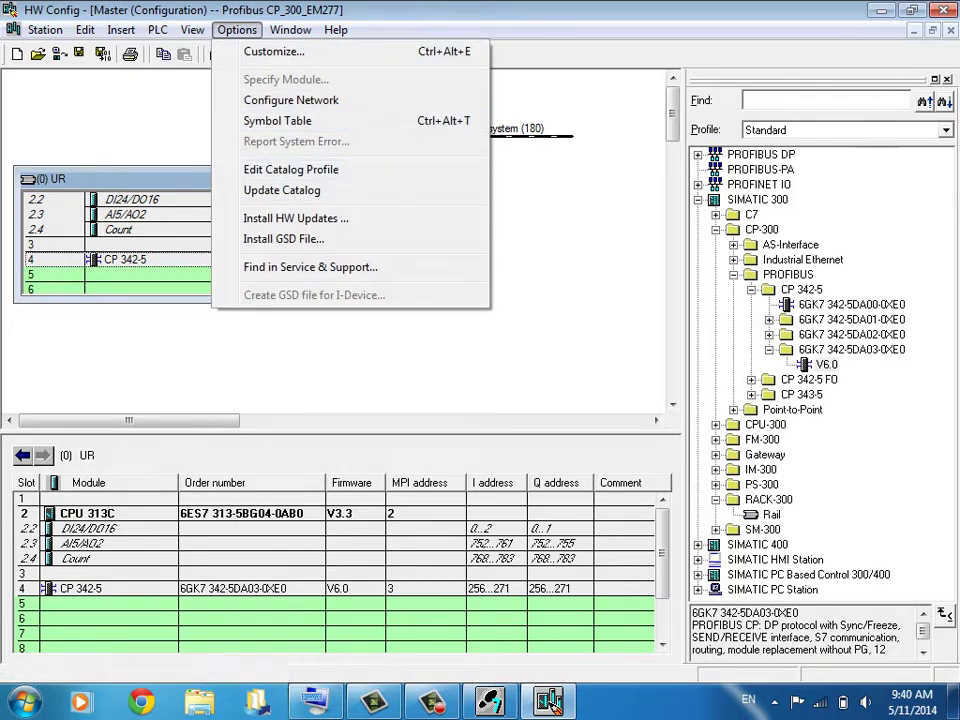
{"action": "key", "text": "Return"}
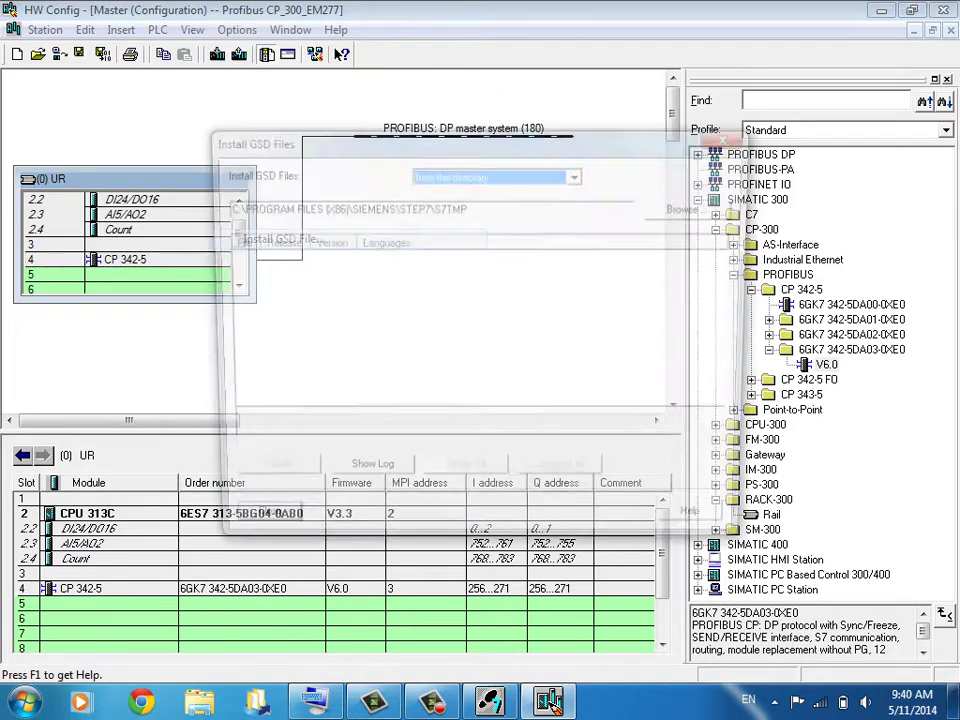
Step: Browse for the GSD source directory down to DU AN NAM 2014, the "4. Chuyen giao cong nghe" folder, DAY_2, GSD FILE
{"action": "left_click", "coordinate": [697, 207]}
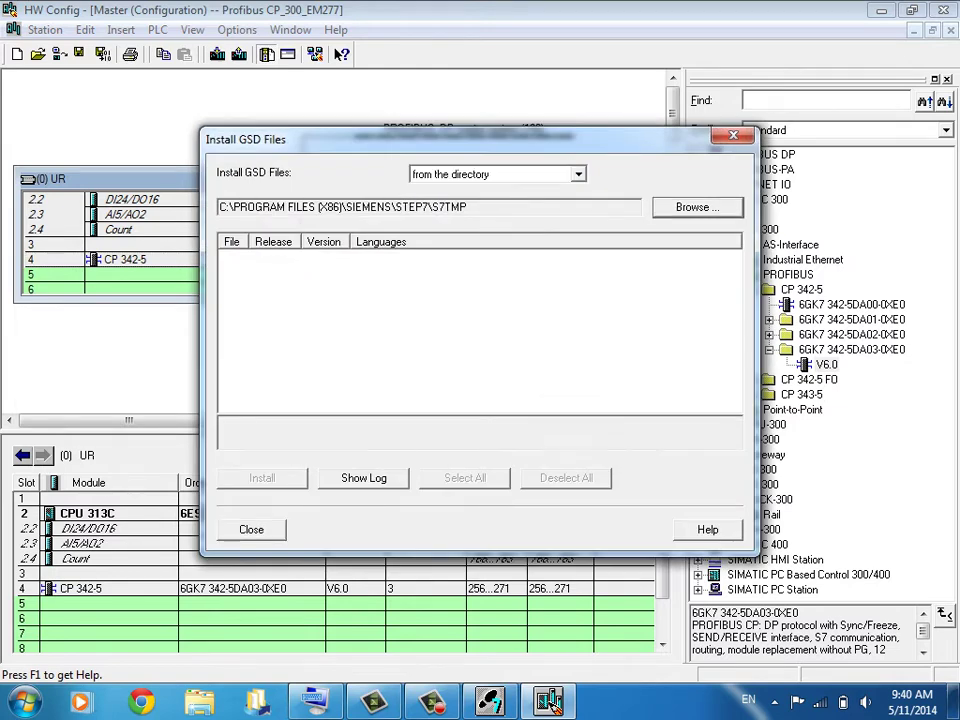
{"action": "left_click", "coordinate": [607, 315]}
{"action": "left_click_drag", "start_coordinate": [607, 342], "coordinate": [607, 272]}
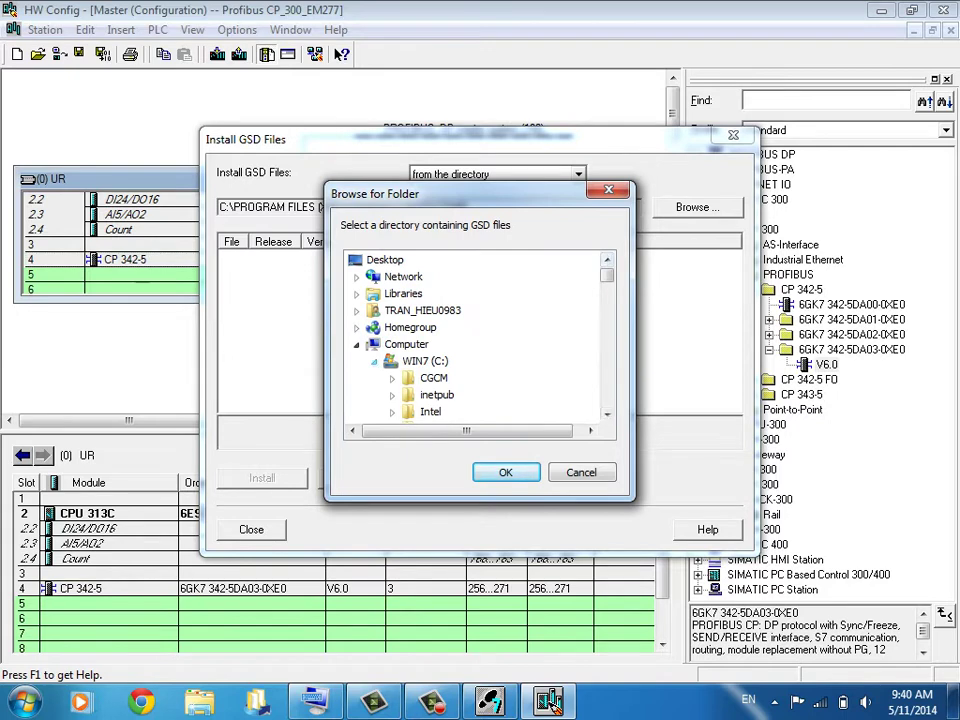
{"action": "left_click", "coordinate": [374, 361]}
{"action": "scroll", "coordinate": [475, 345], "scroll_direction": "down", "scroll_amount": 2}
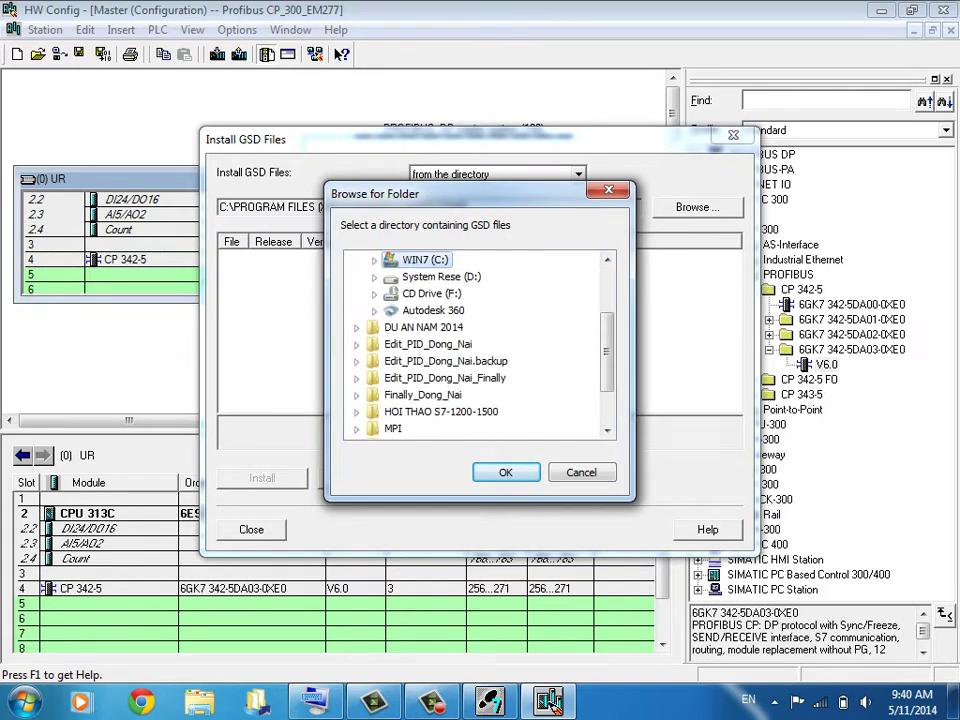
{"action": "left_click", "coordinate": [424, 327]}
{"action": "left_click", "coordinate": [490, 378]}
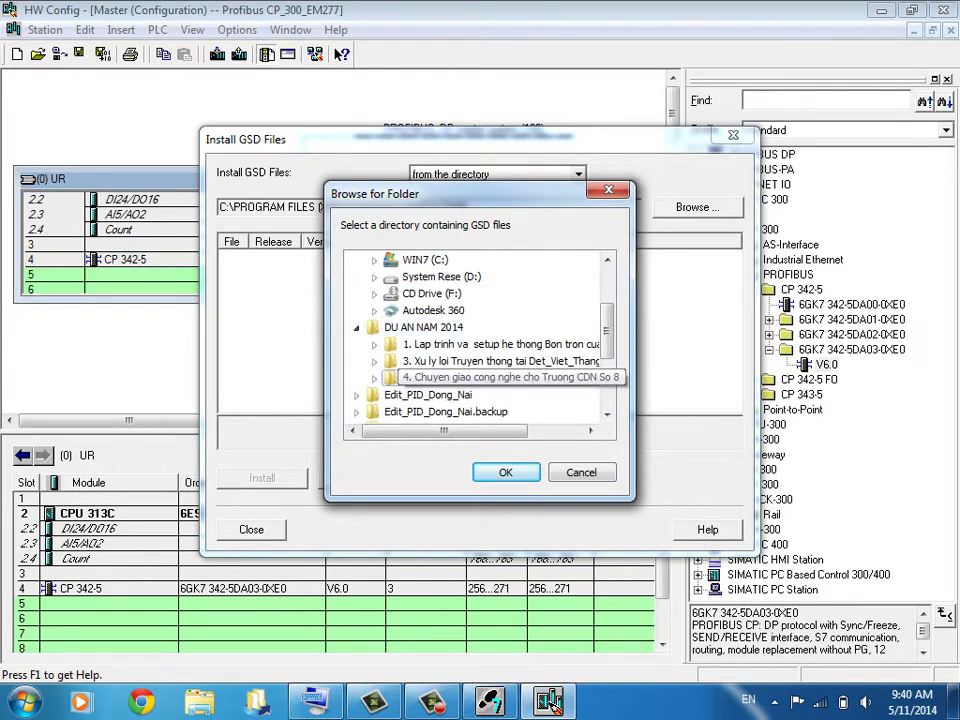
{"action": "scroll", "coordinate": [475, 345], "scroll_direction": "down", "scroll_amount": 2}
{"action": "scroll", "coordinate": [475, 318], "scroll_direction": "up", "scroll_amount": 2}
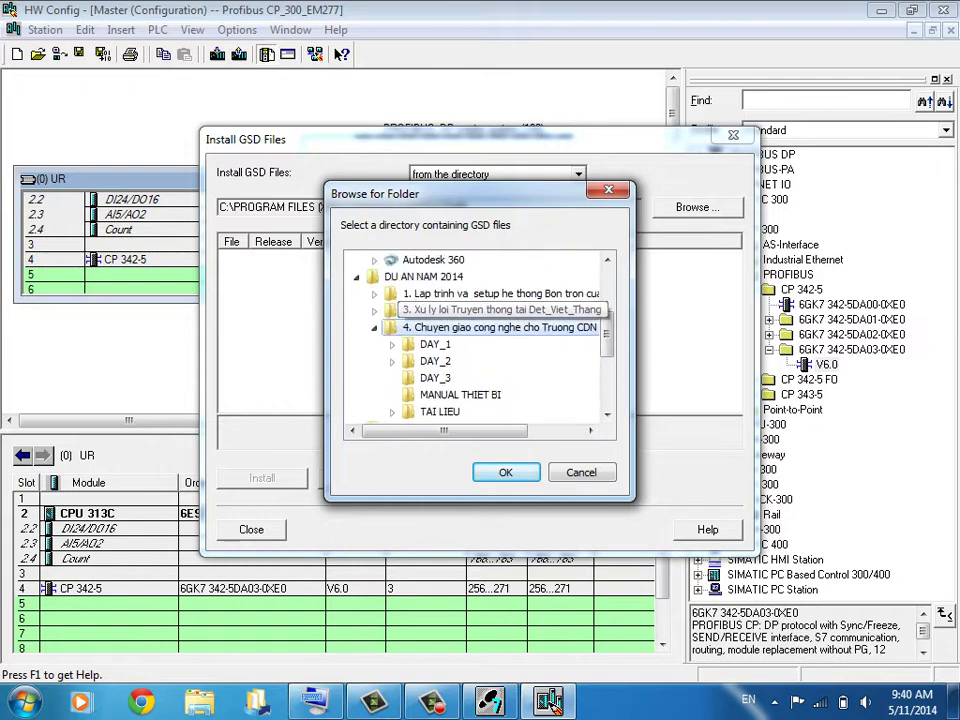
{"action": "left_click", "coordinate": [435, 361]}
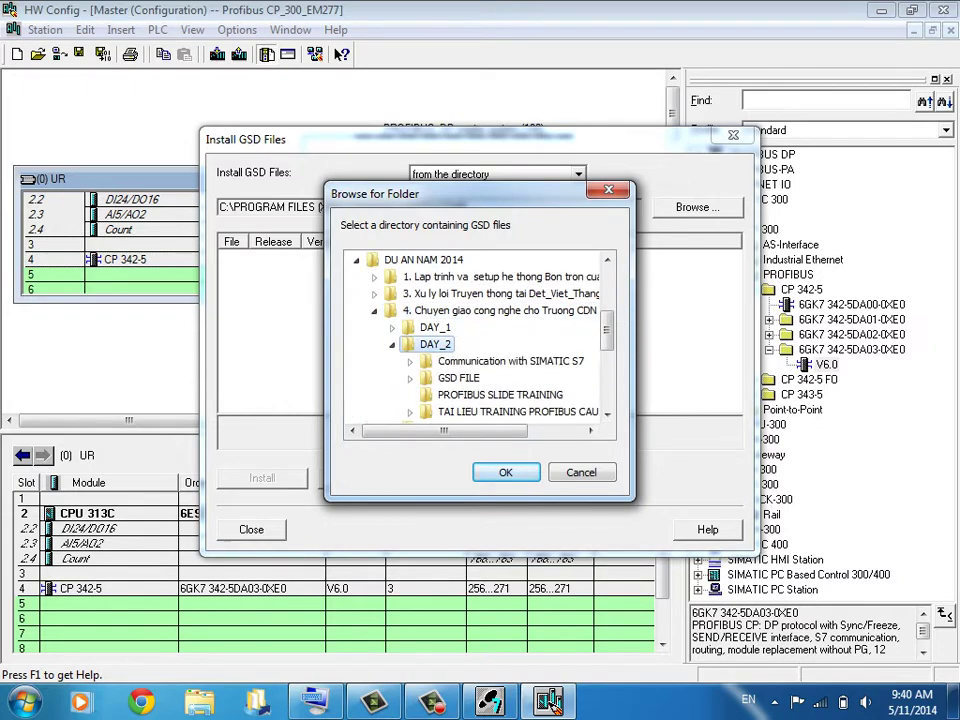
{"action": "key", "text": "Down"}
{"action": "key", "text": "Down"}
{"action": "key", "text": "Right"}
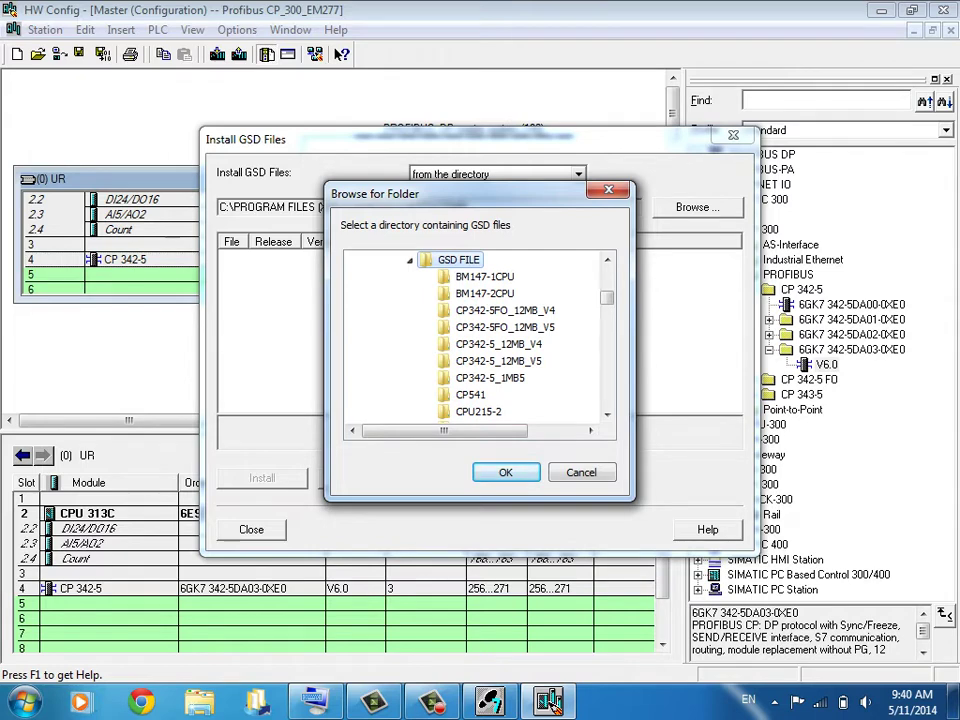
Step: Choose the EM277 subfolder of GSD FILE as the directory containing the GSD files
{"action": "scroll", "coordinate": [480, 335], "scroll_direction": "down", "scroll_amount": 3}
{"action": "scroll", "coordinate": [480, 335], "scroll_direction": "down", "scroll_amount": 9}
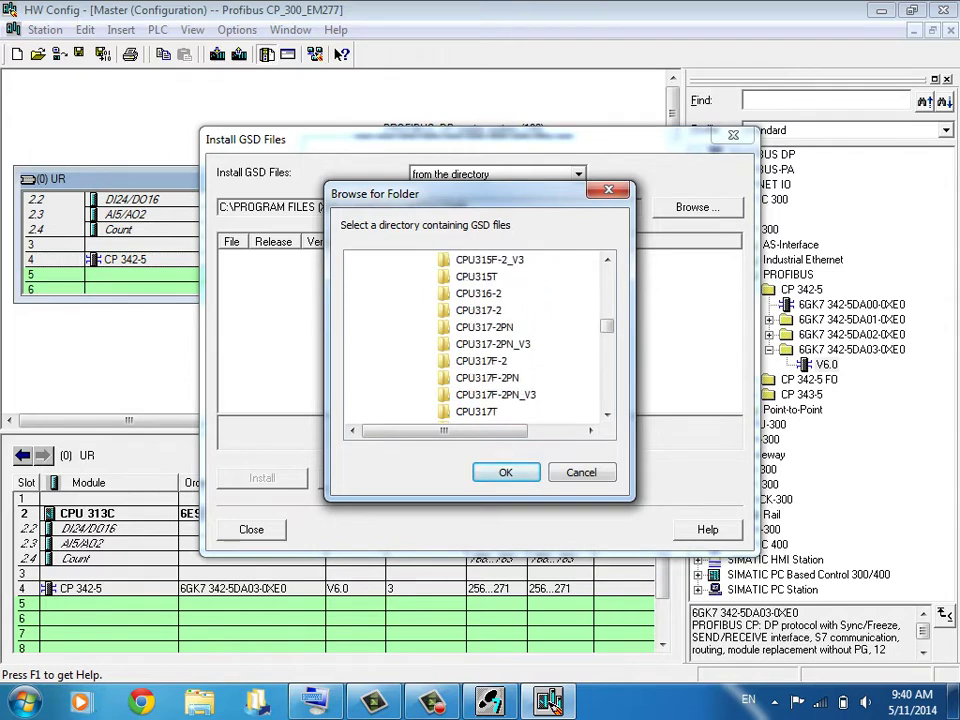
{"action": "scroll", "coordinate": [480, 335], "scroll_direction": "down", "scroll_amount": 5}
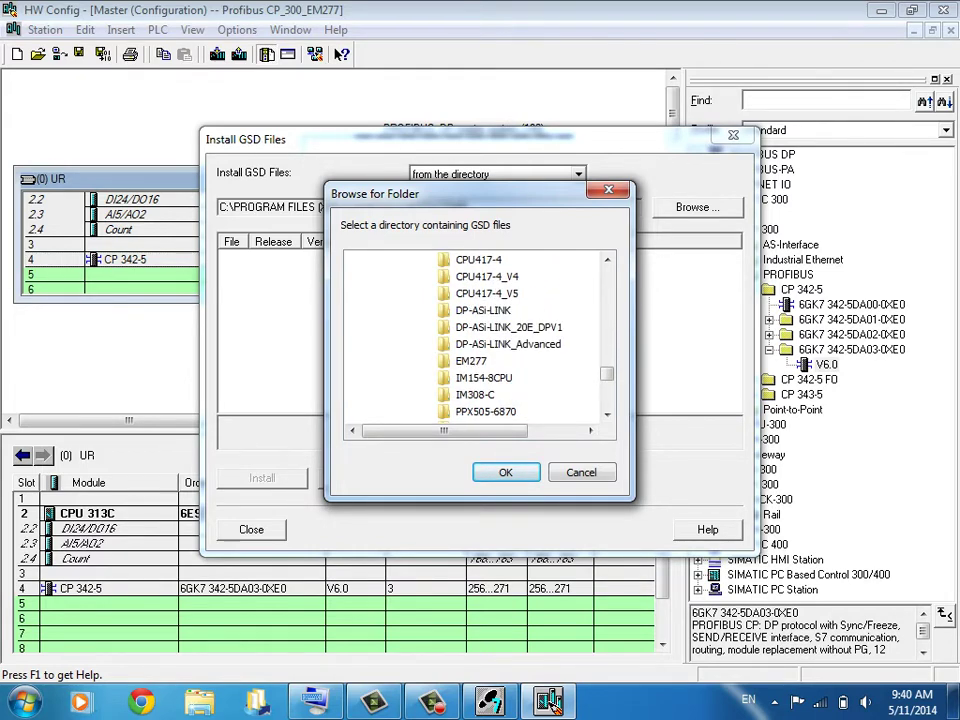
{"action": "scroll", "coordinate": [480, 335], "scroll_direction": "down", "scroll_amount": 3}
{"action": "scroll", "coordinate": [480, 335], "scroll_direction": "up", "scroll_amount": 2}
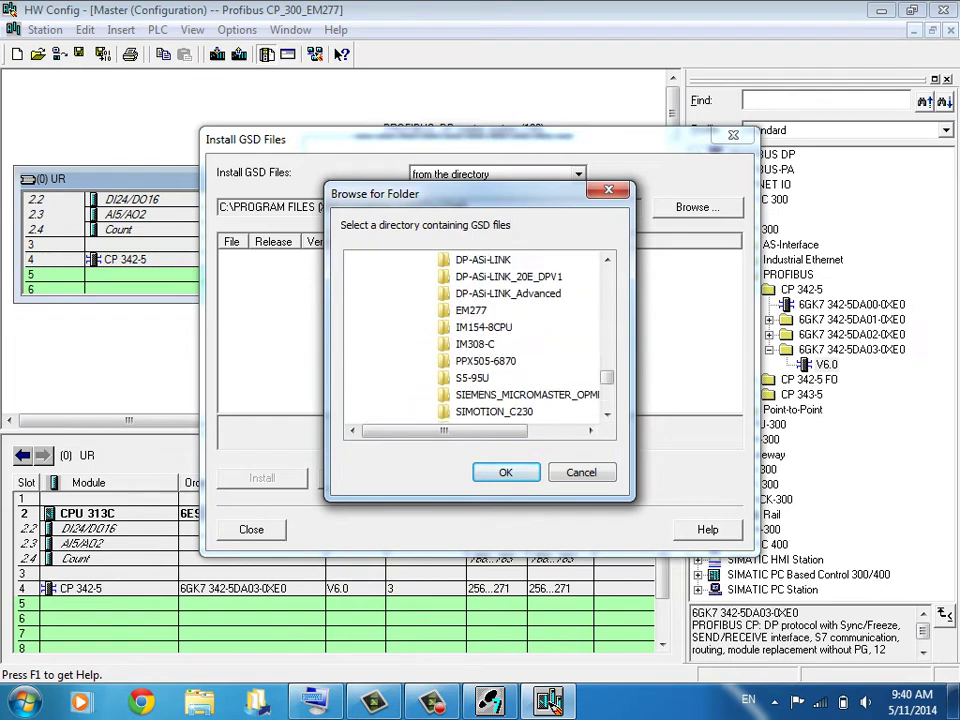
{"action": "left_click", "coordinate": [471, 310]}
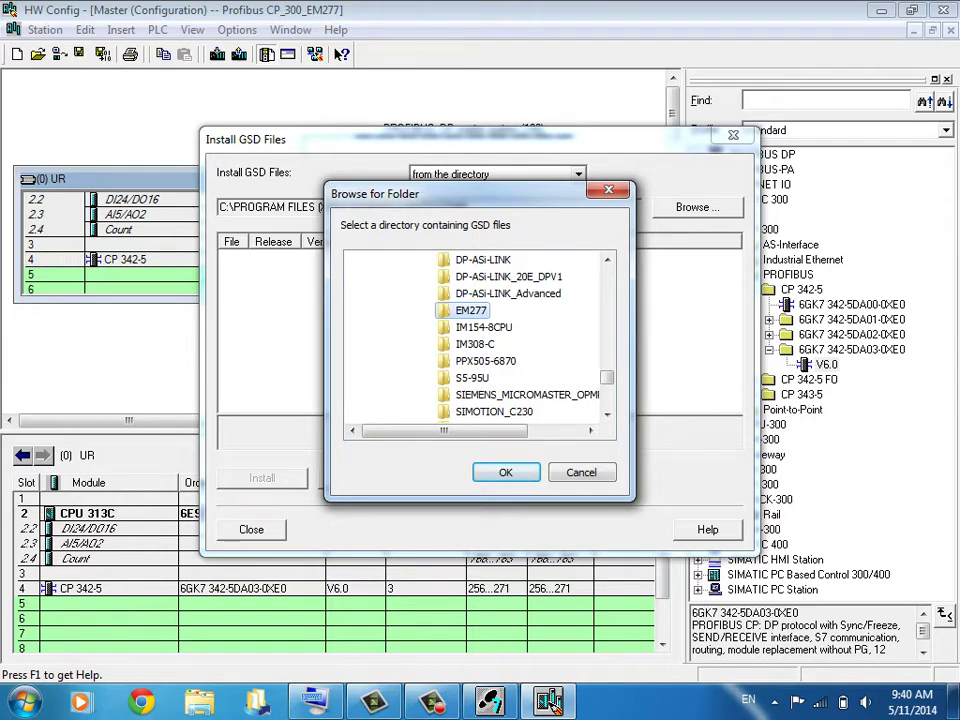
{"action": "left_click", "coordinate": [506, 472]}
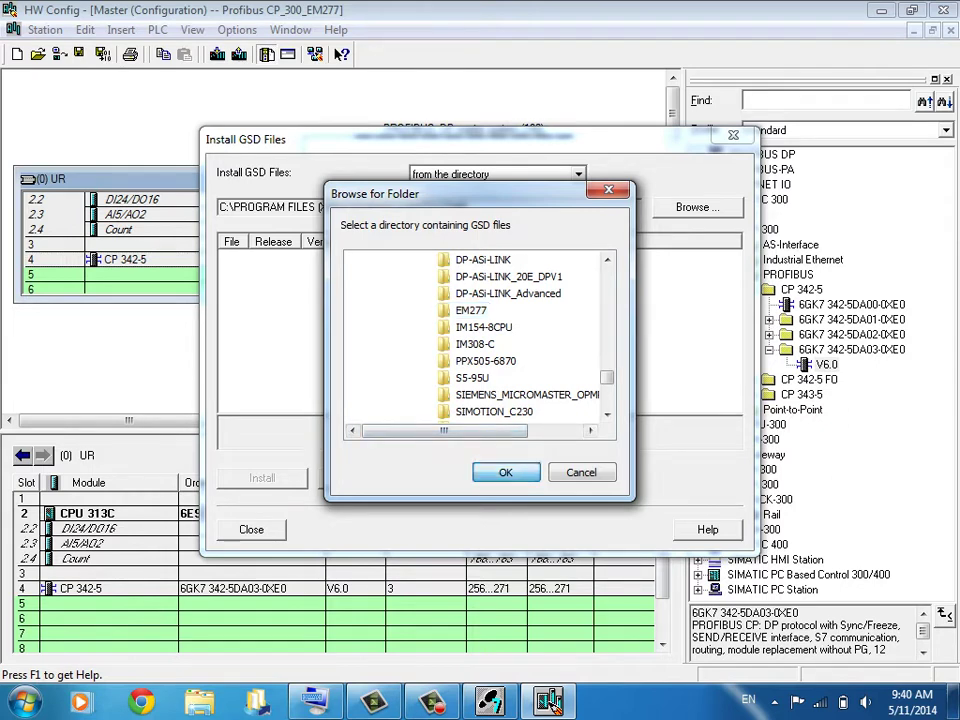
{"action": "key", "text": "Return"}
Step: Install siem089d.gsd for the EM 277, replacing the already installed file, and close the GSD installation dialog
{"action": "left_click", "coordinate": [252, 257]}
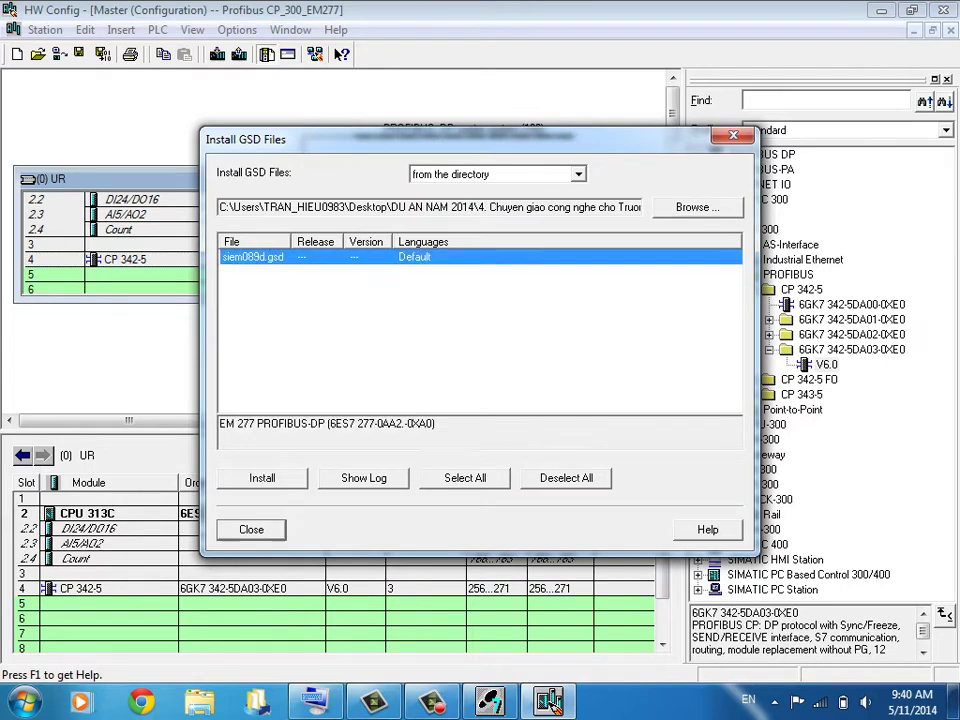
{"action": "left_click", "coordinate": [262, 478]}
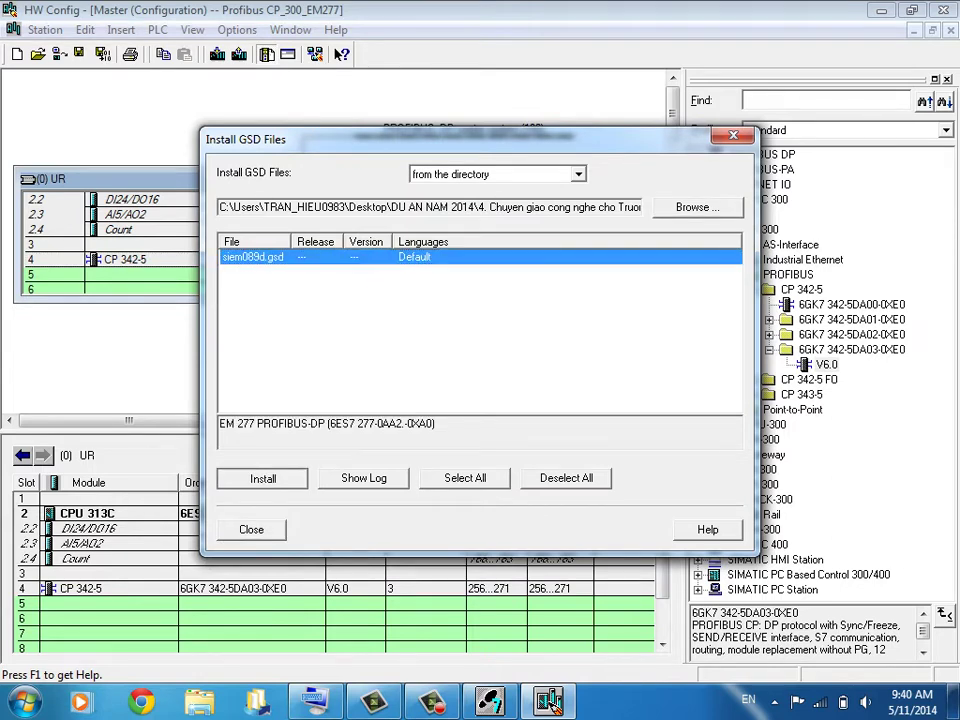
{"action": "left_click", "coordinate": [377, 402]}
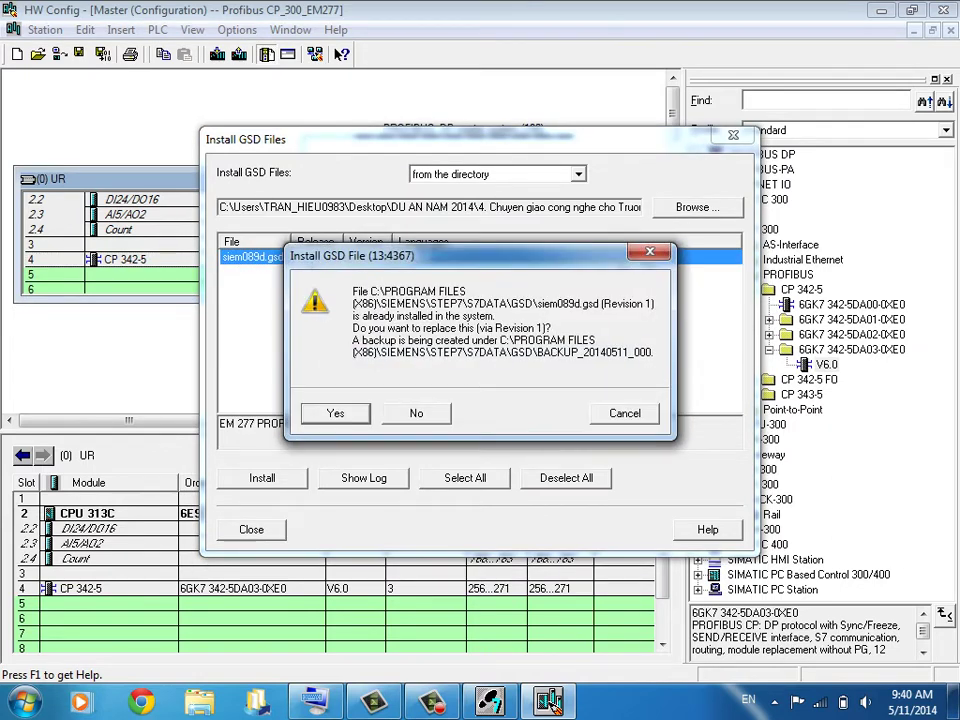
{"action": "left_click", "coordinate": [336, 413]}
{"action": "left_click", "coordinate": [336, 413]}
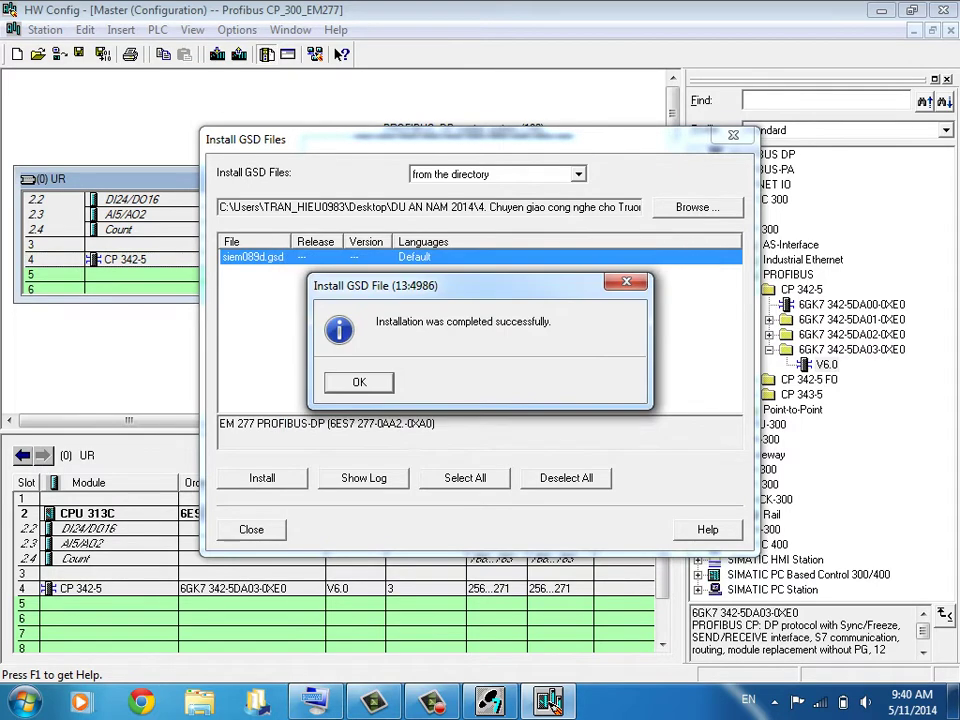
{"action": "left_click_drag", "start_coordinate": [450, 286], "coordinate": [395, 231]}
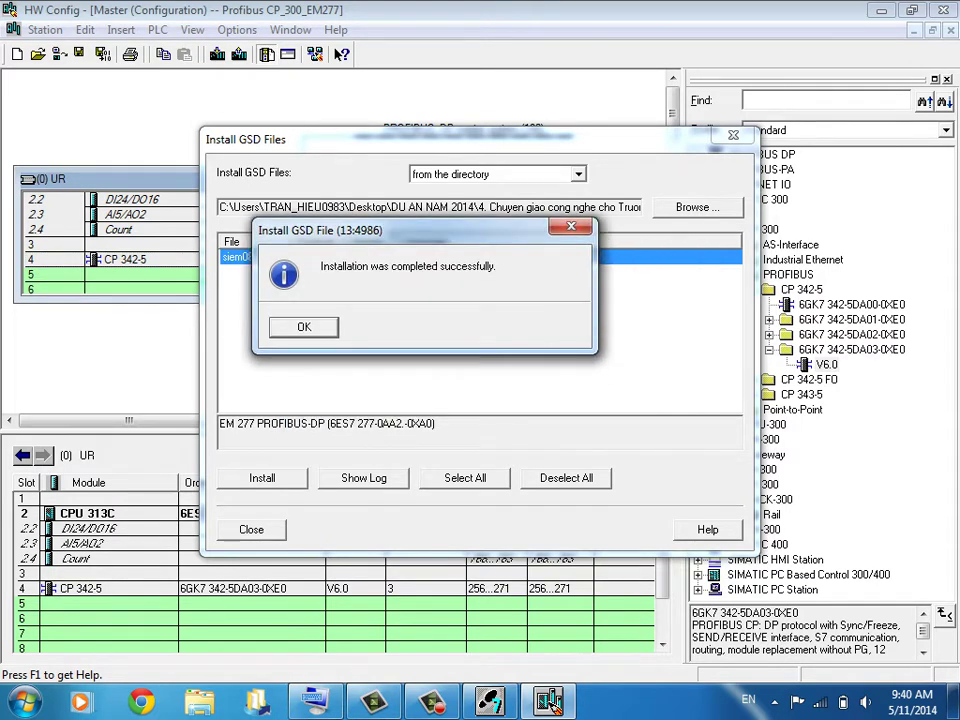
{"action": "left_click", "coordinate": [304, 327]}
{"action": "left_click", "coordinate": [251, 530]}
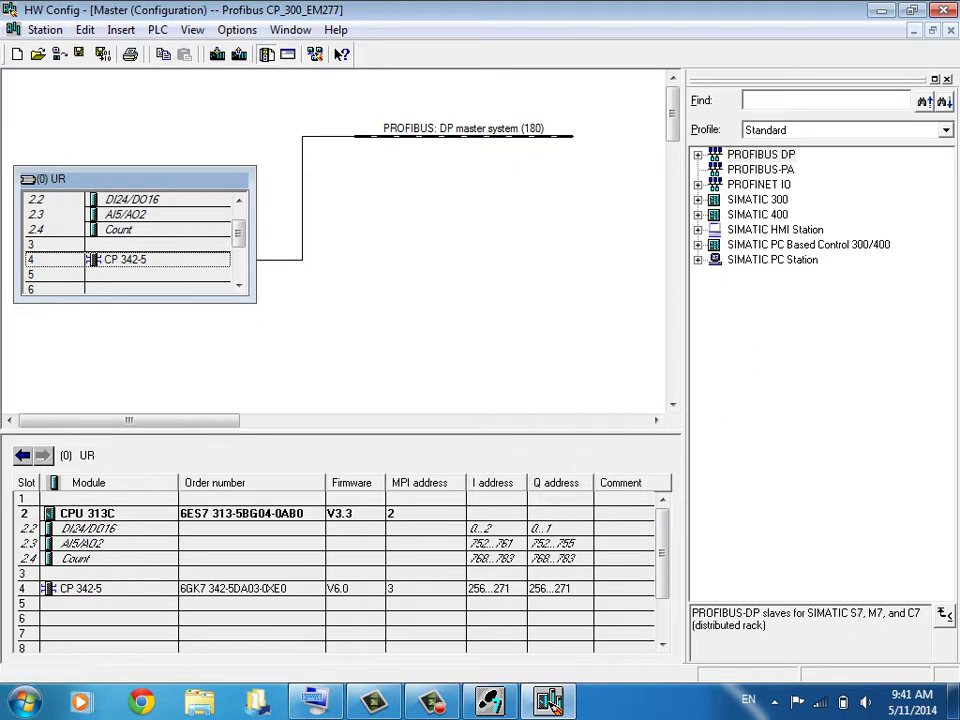
Step: Expand the PROFIBUS DP section of the hardware catalog and search the catalog for Em277
{"action": "left_click", "coordinate": [698, 155]}
{"action": "scroll", "coordinate": [818, 375], "scroll_direction": "up", "scroll_amount": 5}
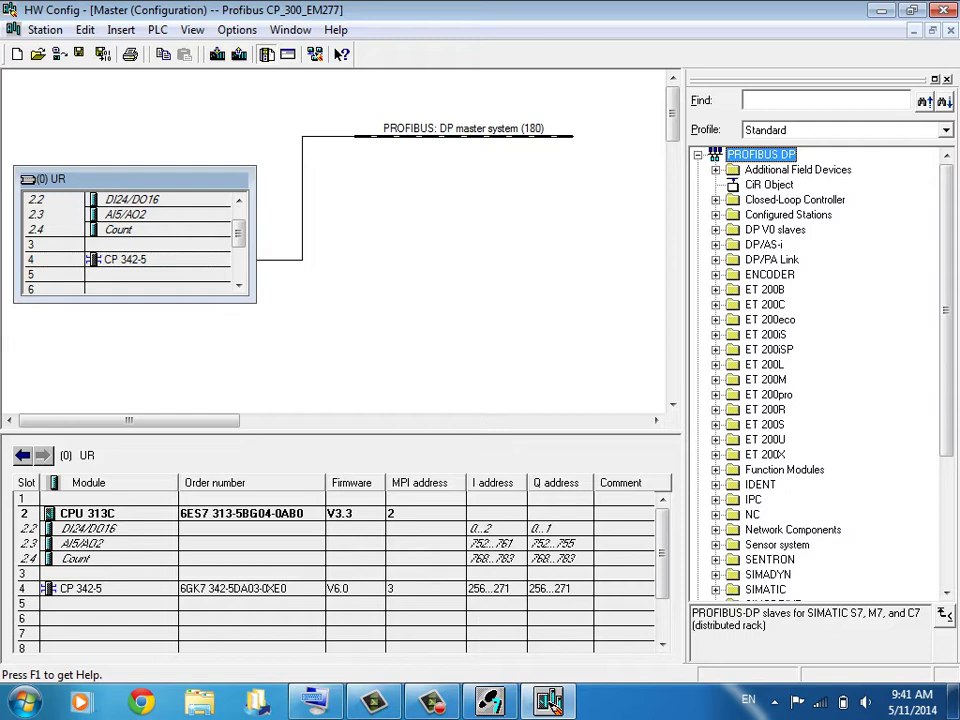
{"action": "left_click", "coordinate": [715, 200]}
{"action": "left_click", "coordinate": [715, 200]}
{"action": "left_click", "coordinate": [800, 101]}
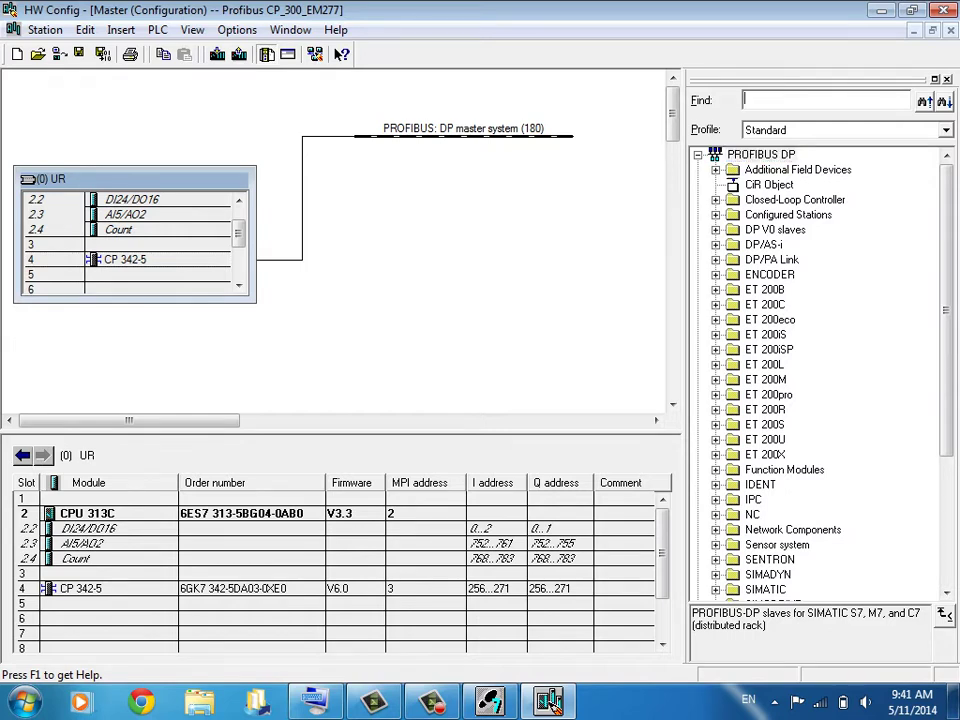
{"action": "type", "text": "Em277"}
{"action": "key", "text": "Return"}
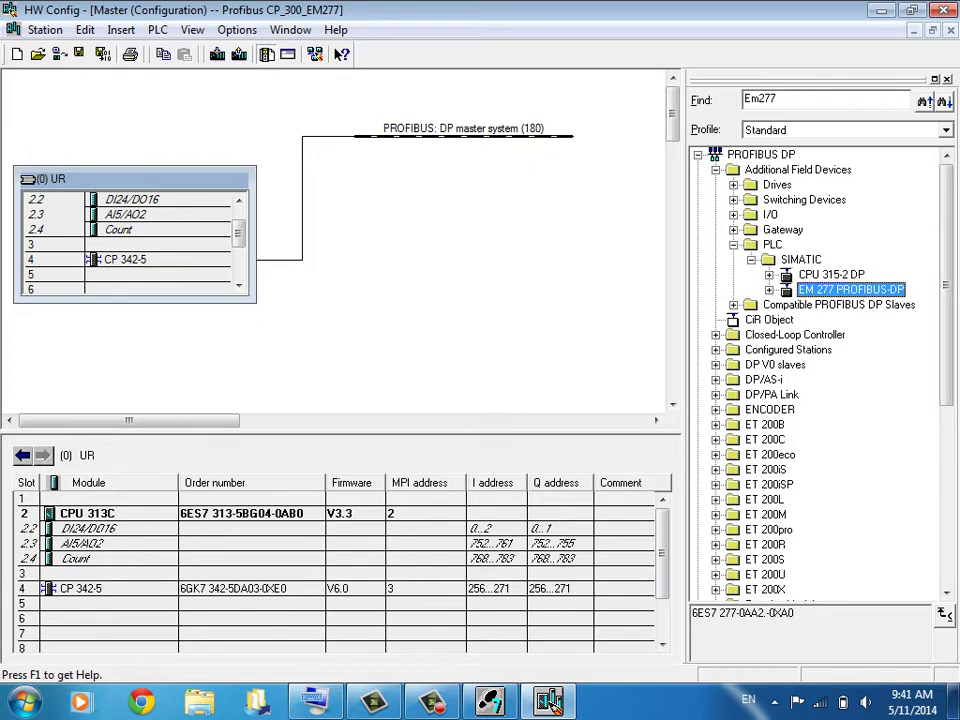
{"action": "left_click", "coordinate": [780, 99]}
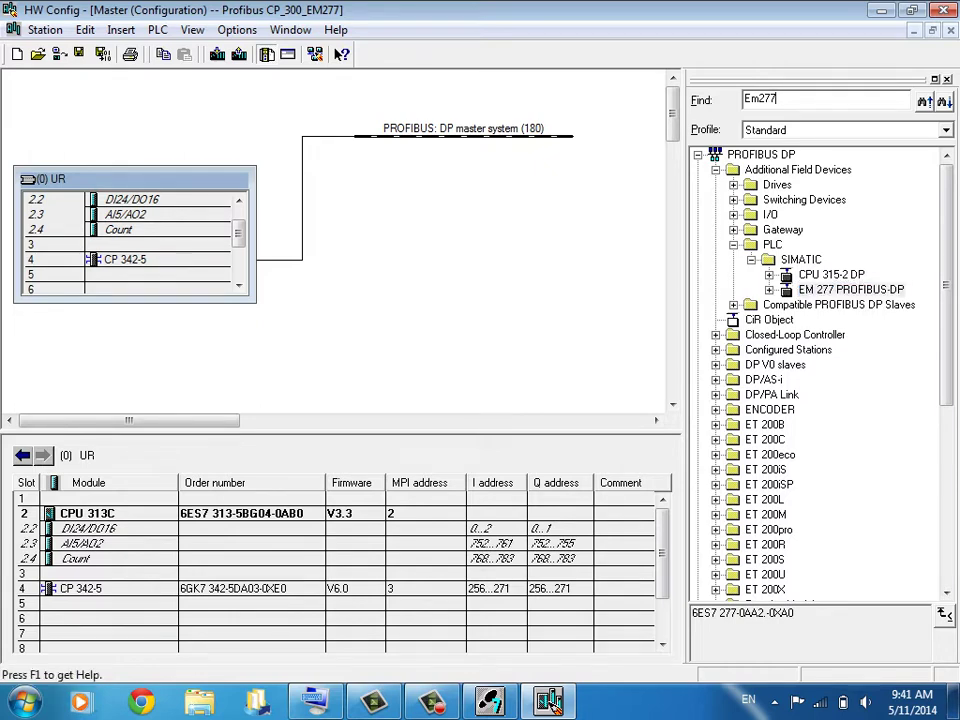
Step: Add an EM 277 PROFIBUS-DP slave at address 3 to the DP master system and try to save and compile the configuration
{"action": "left_click_drag", "start_coordinate": [850, 289], "coordinate": [510, 136]}
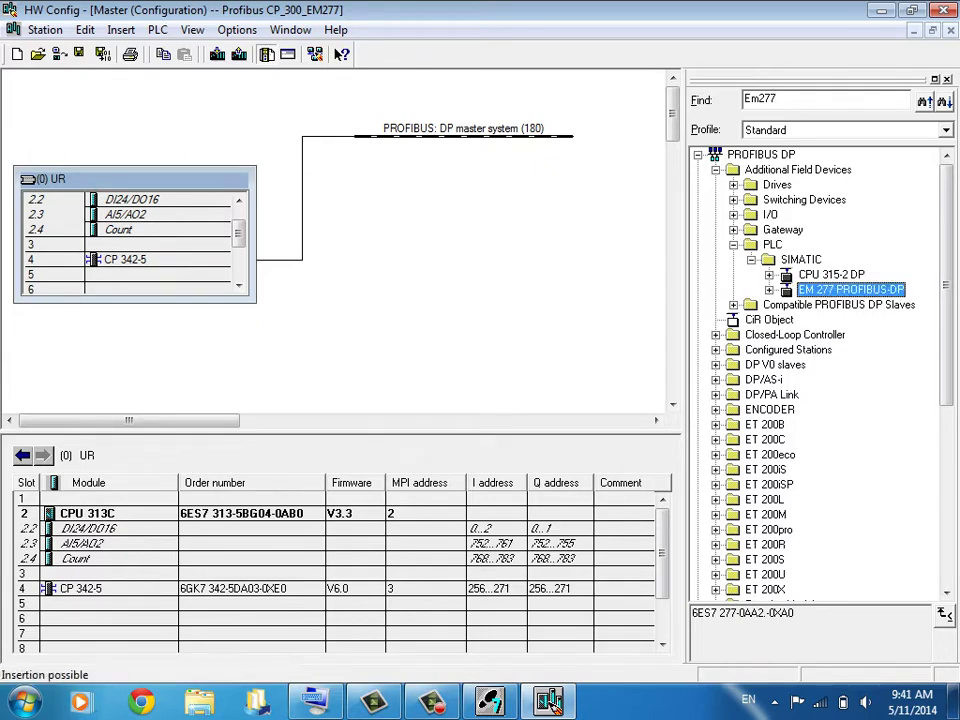
{"action": "key", "text": "Return"}
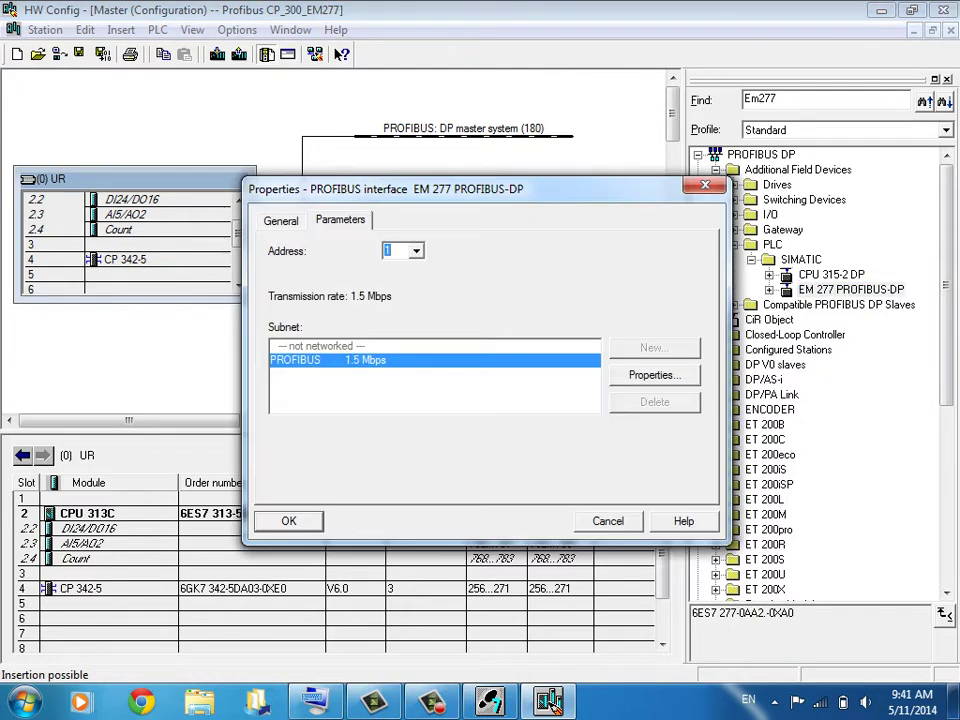
{"action": "left_click", "coordinate": [416, 251]}
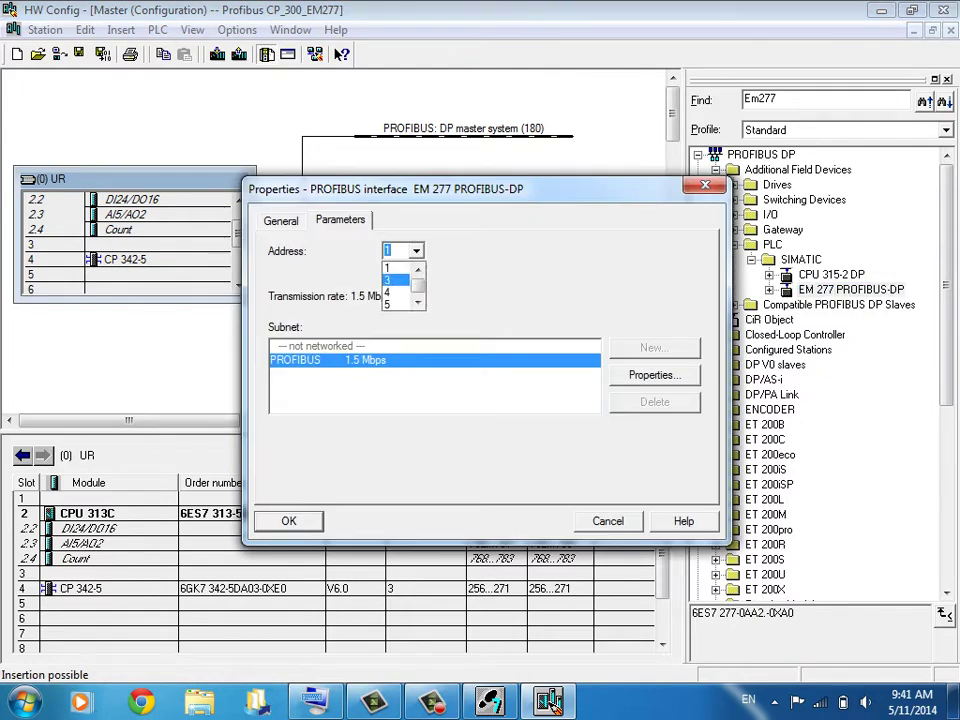
{"action": "left_click", "coordinate": [390, 280]}
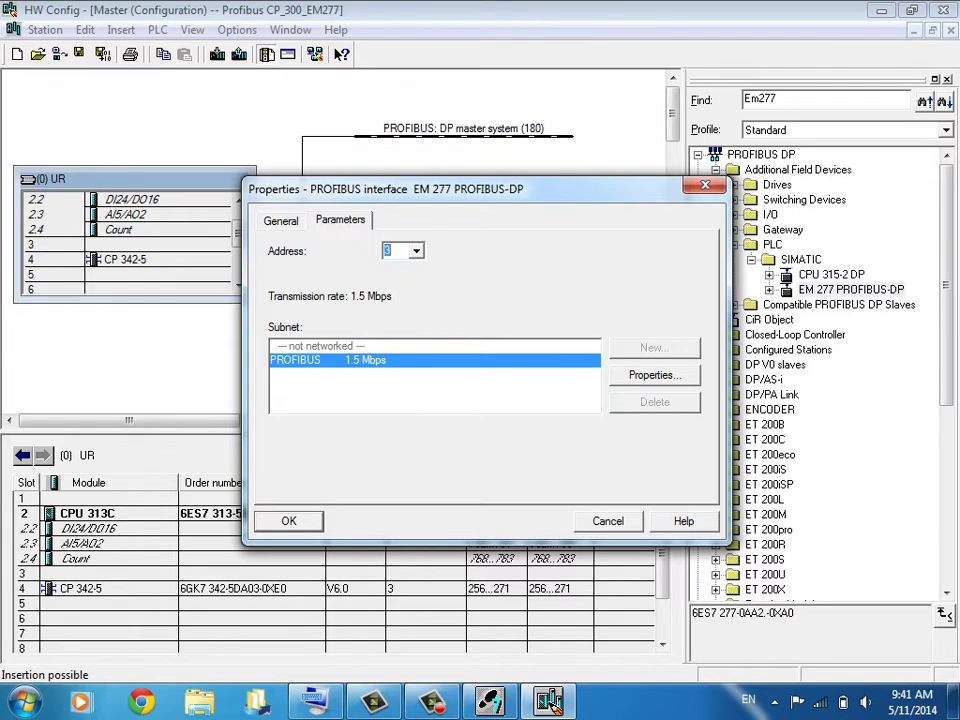
{"action": "left_click", "coordinate": [289, 521]}
{"action": "key", "text": "Return"}
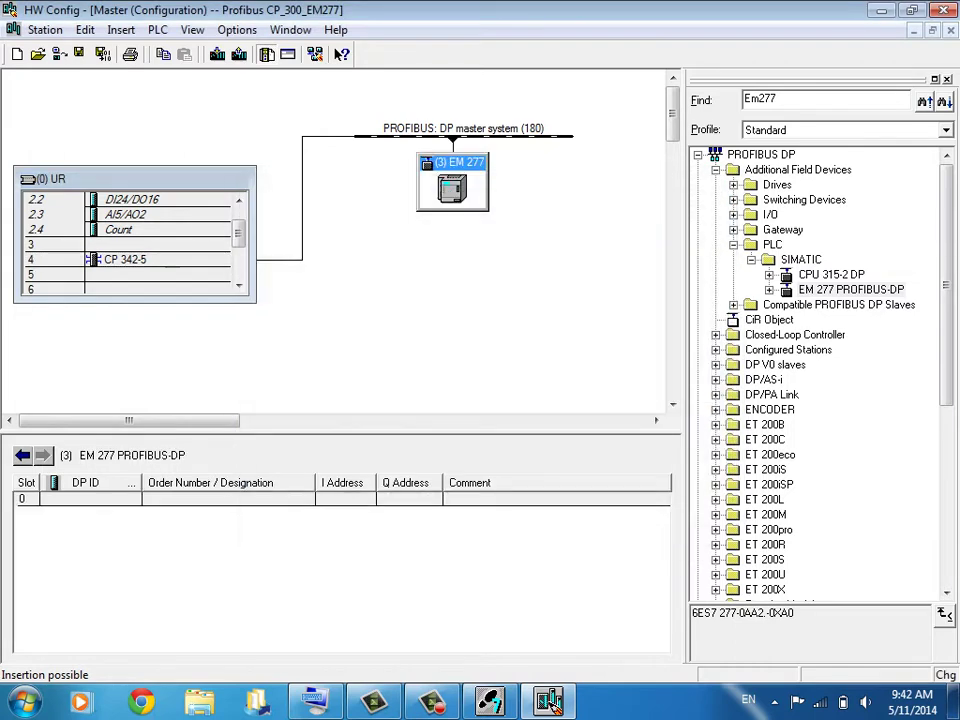
{"action": "left_click", "coordinate": [102, 53]}
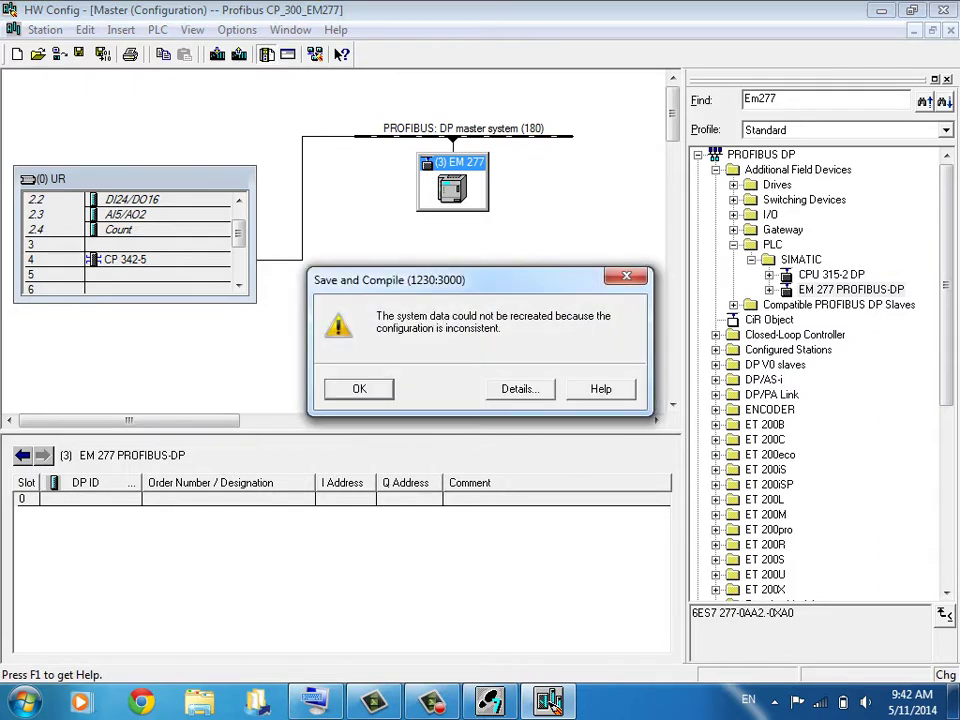
{"action": "key", "text": "Return"}
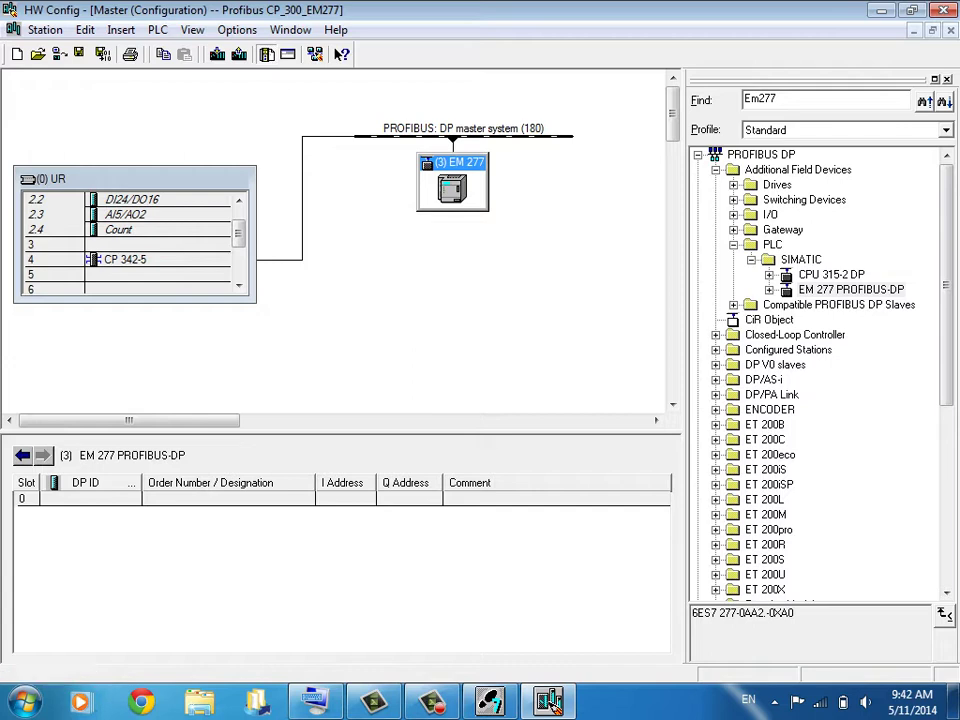
Step: Insert the 2 Bytes Out/ 2 Bytes In module from the EM 277 PROFIBUS-DP catalog entry into slot 0 of the slave
{"action": "left_click", "coordinate": [769, 290]}
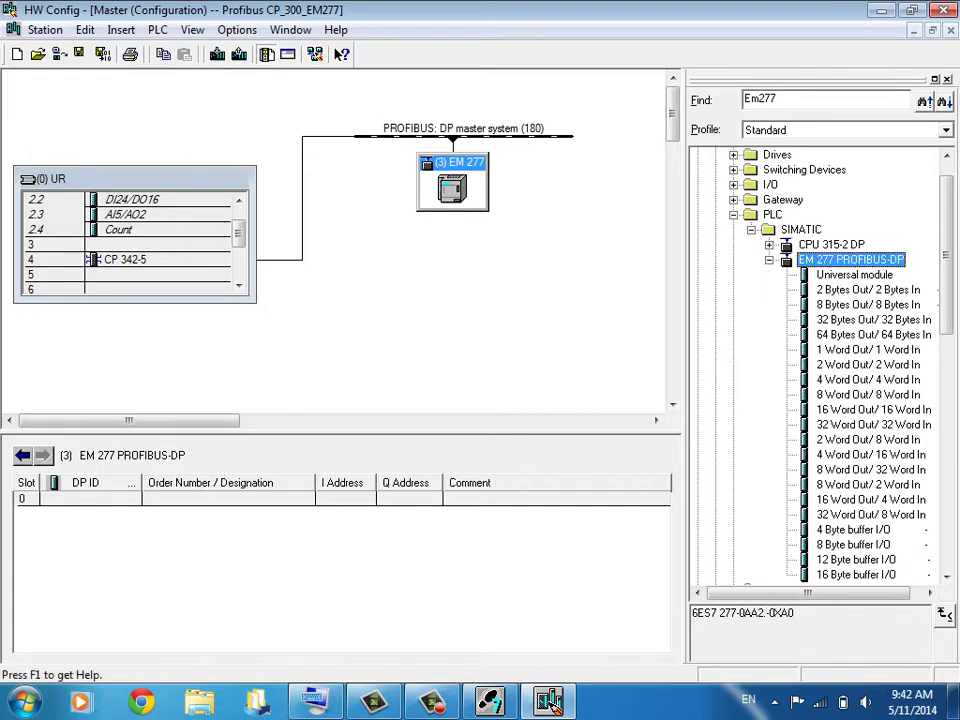
{"action": "mouse_move", "coordinate": [946, 255]}
{"action": "left_mouse_down"}
{"action": "mouse_move", "coordinate": [946, 244]}
{"action": "mouse_move", "coordinate": [946, 270]}
{"action": "left_mouse_up"}
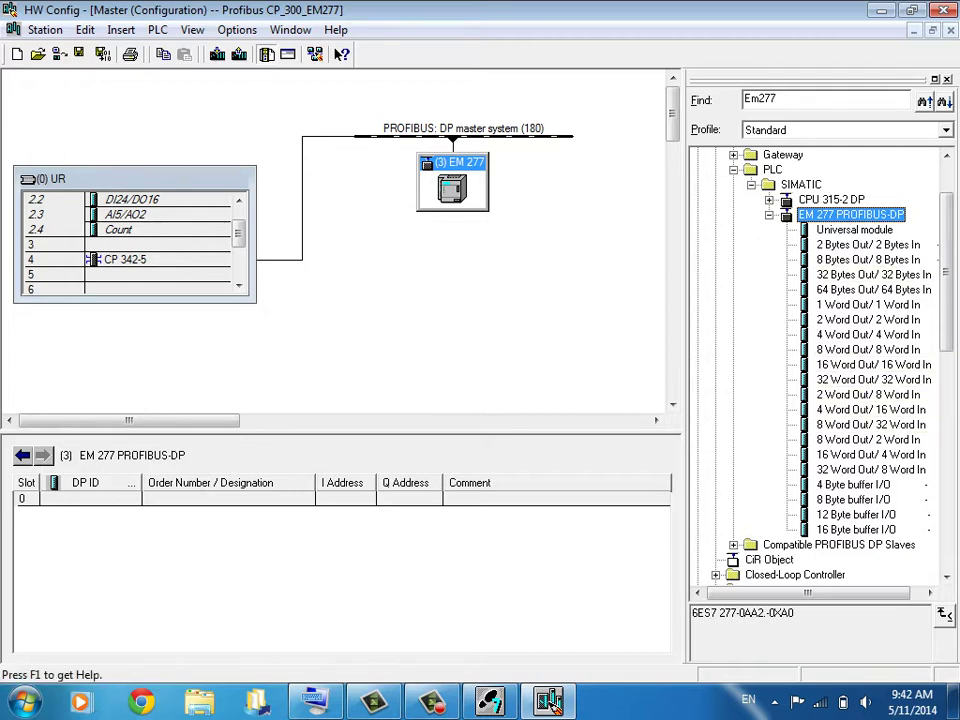
{"action": "left_click", "coordinate": [868, 245]}
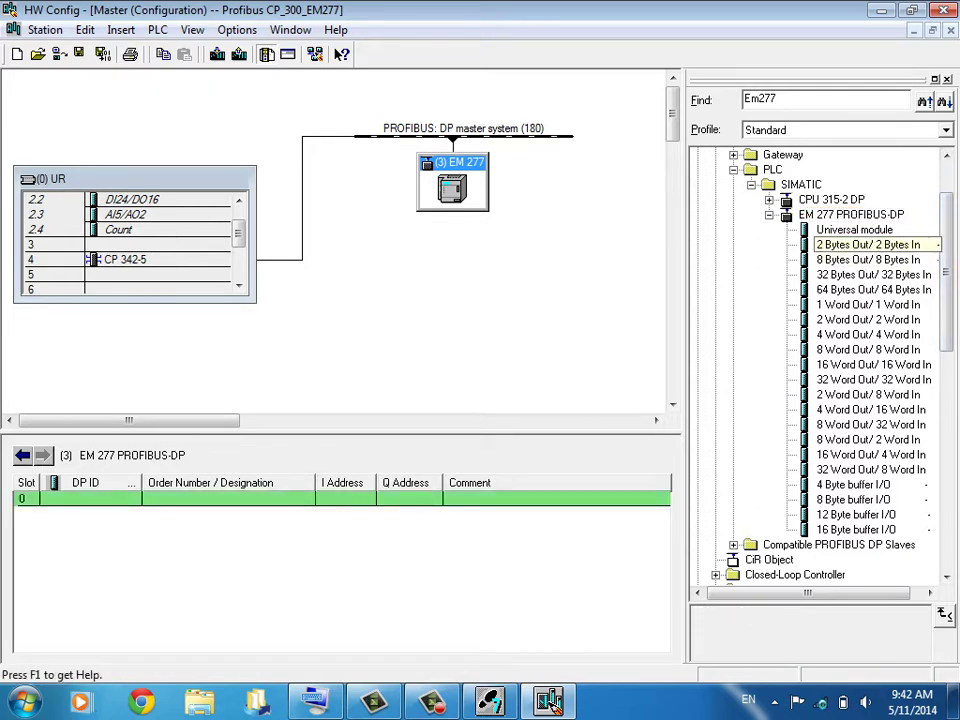
{"action": "key", "text": "Up"}
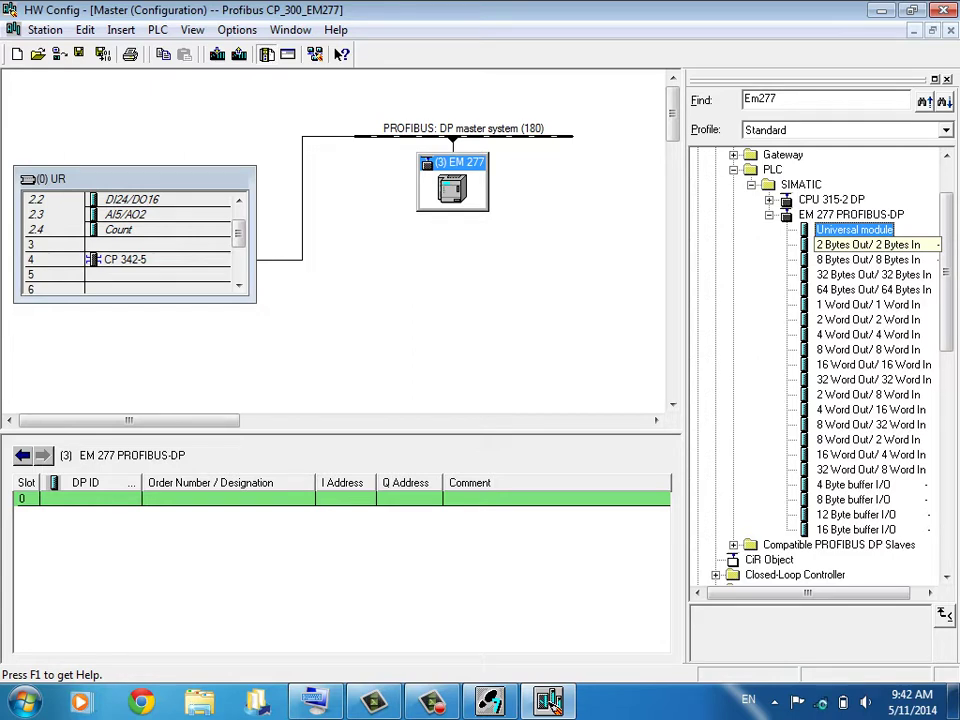
{"action": "scroll", "coordinate": [860, 300], "scroll_direction": "down", "scroll_amount": 1}
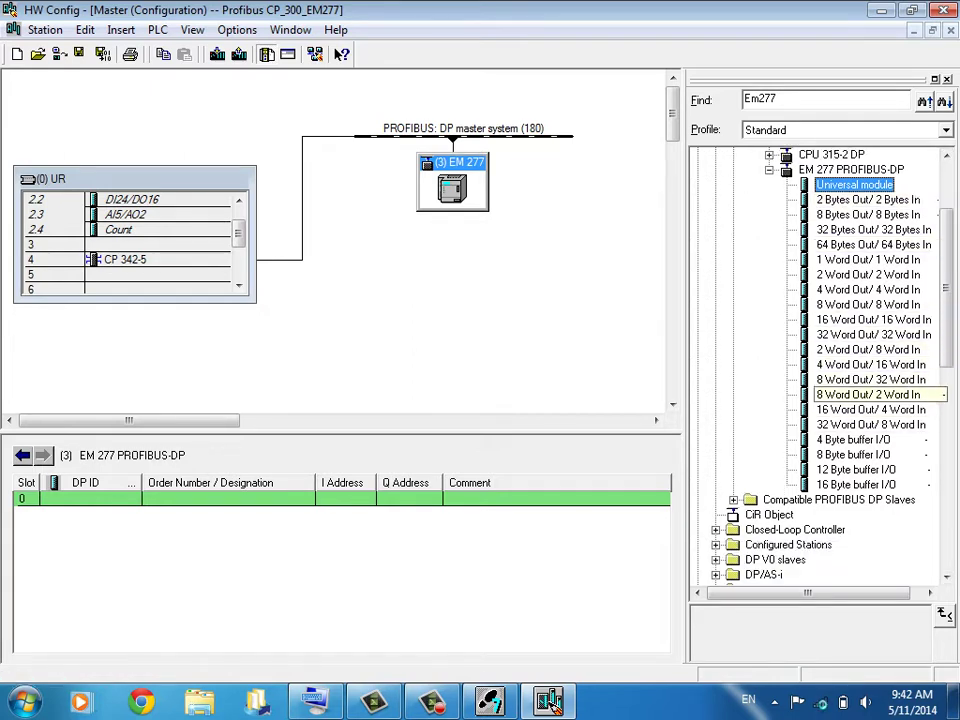
{"action": "scroll", "coordinate": [860, 300], "scroll_direction": "up", "scroll_amount": 2}
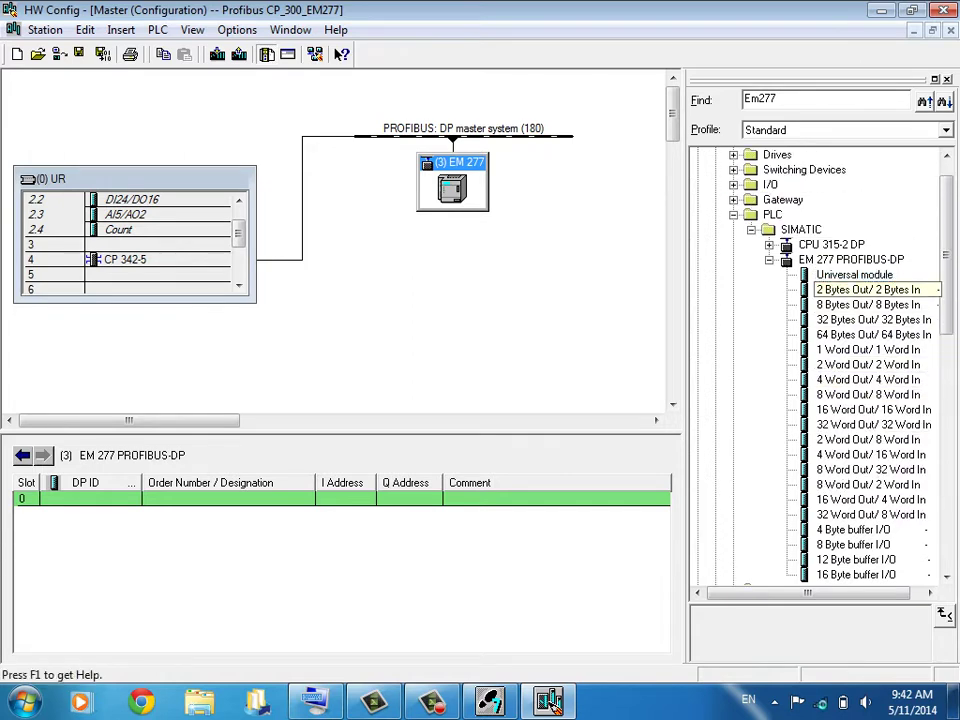
{"action": "left_click", "coordinate": [868, 289]}
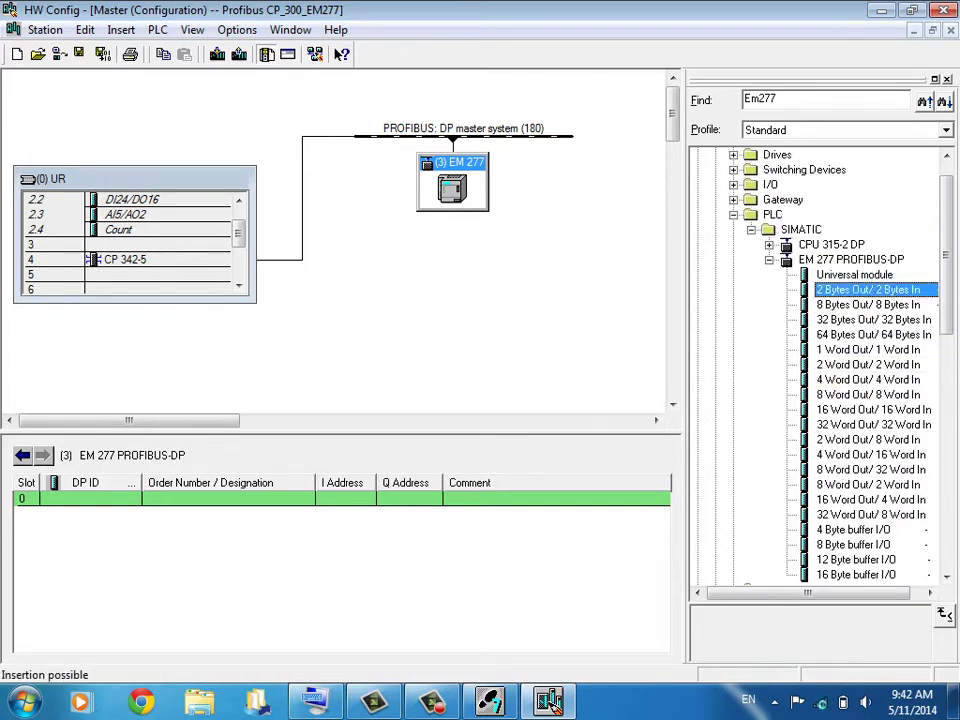
{"action": "double_click", "coordinate": [868, 289]}
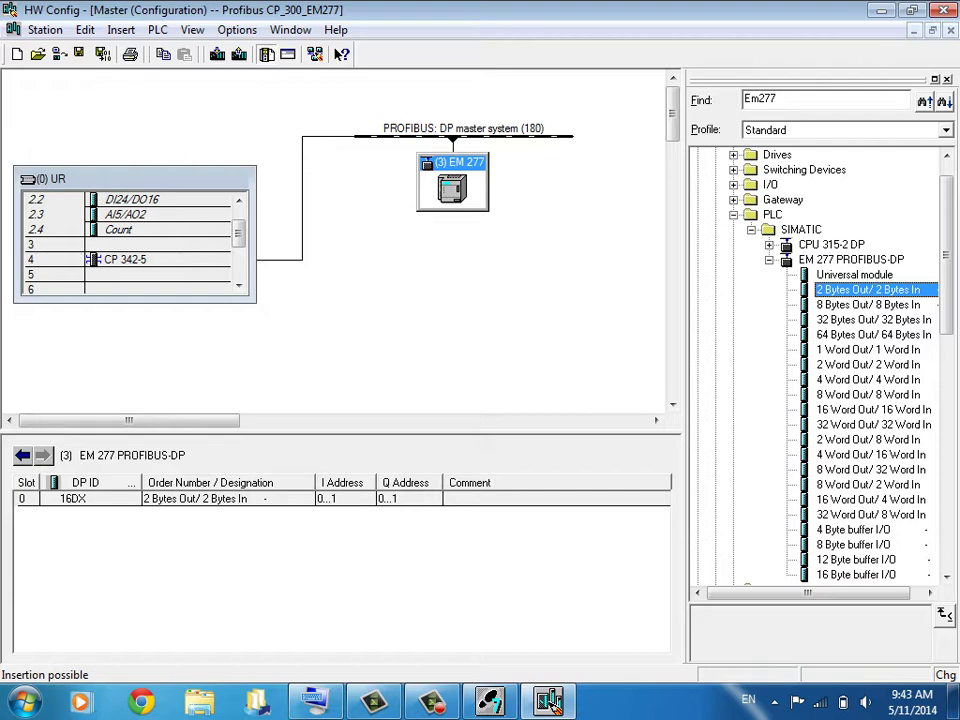
Step: Set both the output and input start addresses of the slave's slot 0 module to 10
{"action": "double_click", "coordinate": [76, 499]}
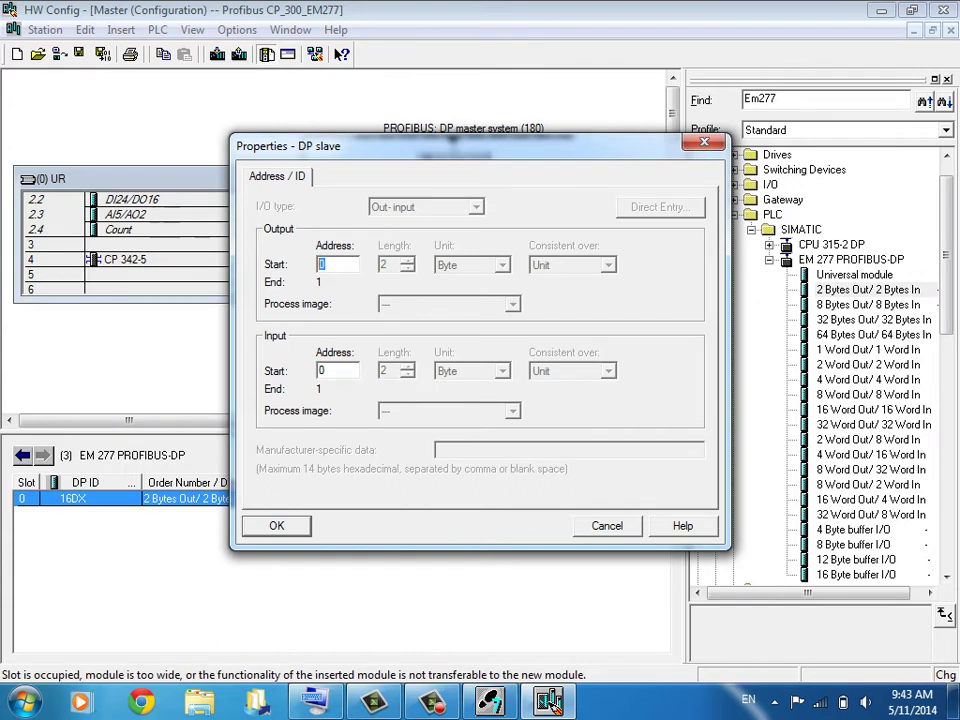
{"action": "type", "text": "10"}
{"action": "key", "text": "Tab"}
{"action": "type", "text": "10"}
{"action": "key", "text": "shift+Tab"}
{"action": "key", "text": "Return"}
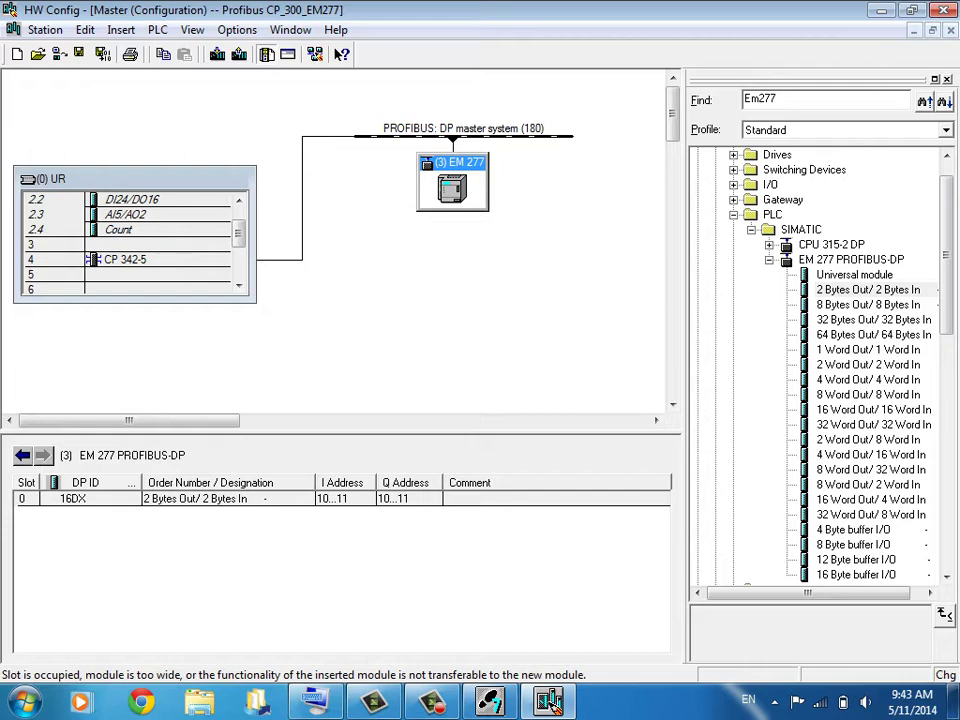
Step: Set the EM 277 slave's I/O Offset in the V-memory parameter to 100
{"action": "key", "text": "alt+Return"}
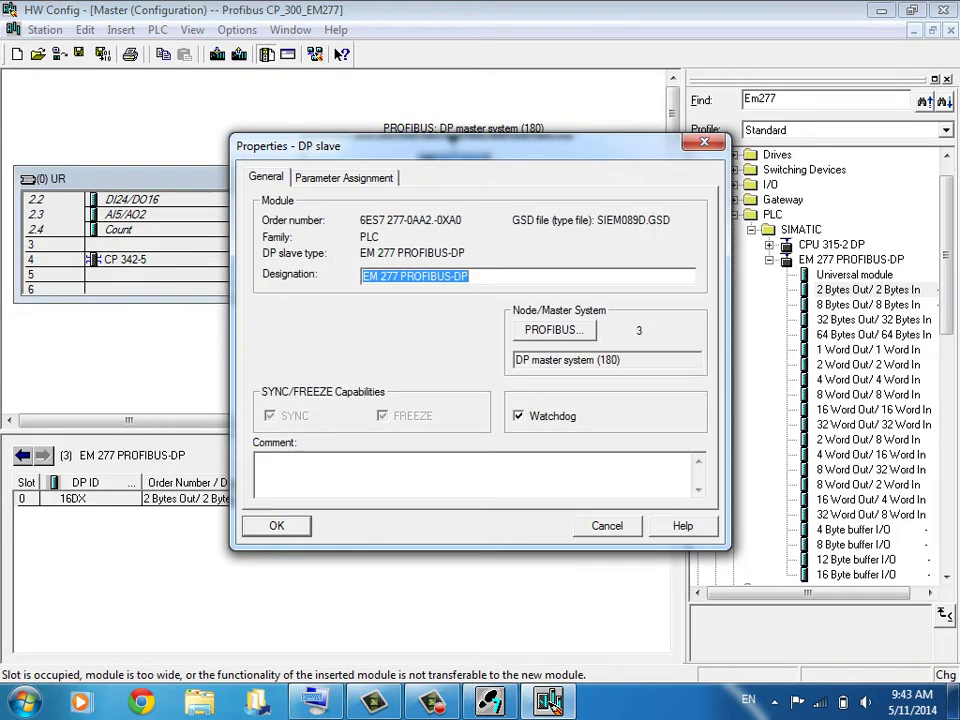
{"action": "key", "text": "ctrl+Tab"}
{"action": "left_click", "coordinate": [389, 253]}
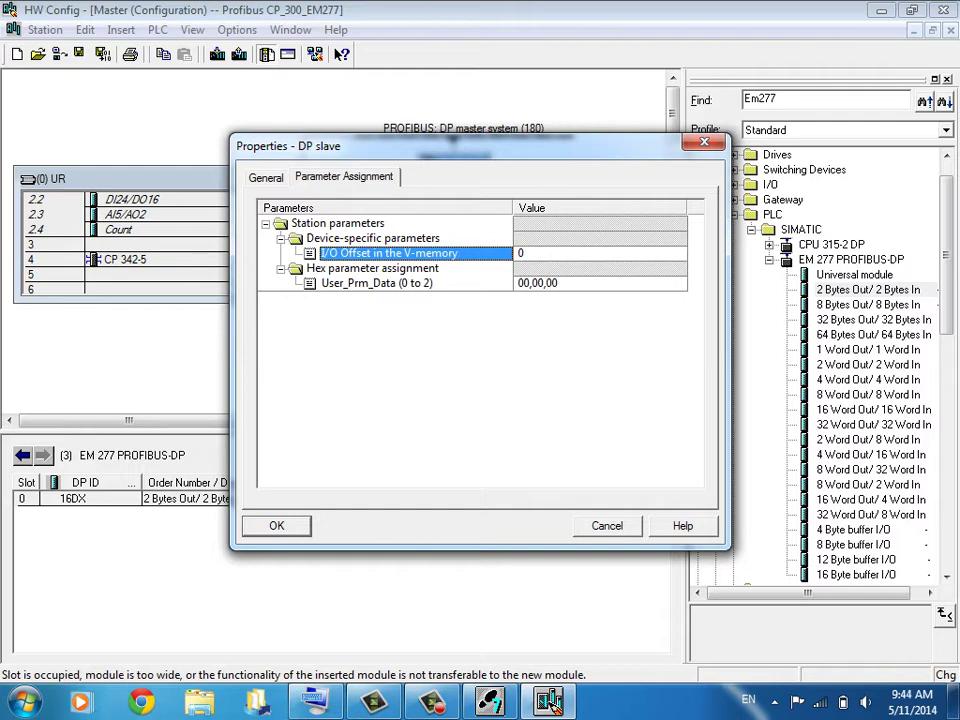
{"action": "left_click", "coordinate": [540, 268]}
{"action": "left_click", "coordinate": [535, 253]}
{"action": "left_click", "coordinate": [530, 253]}
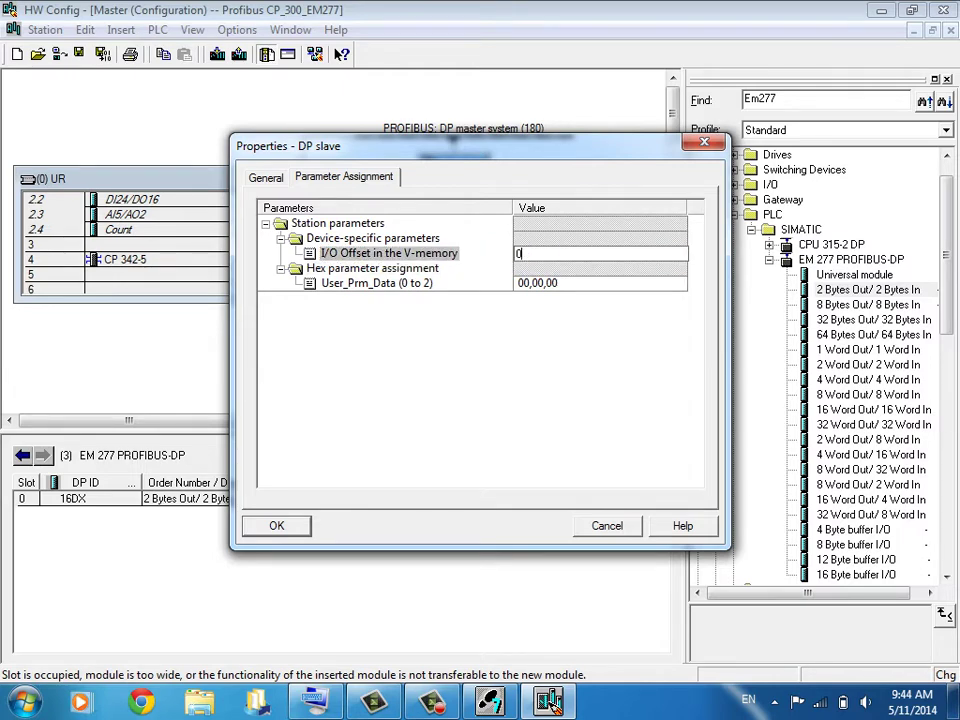
{"action": "double_click", "coordinate": [520, 253]}
{"action": "type", "text": "100"}
{"action": "key", "text": "Return"}
{"action": "key", "text": "Return"}
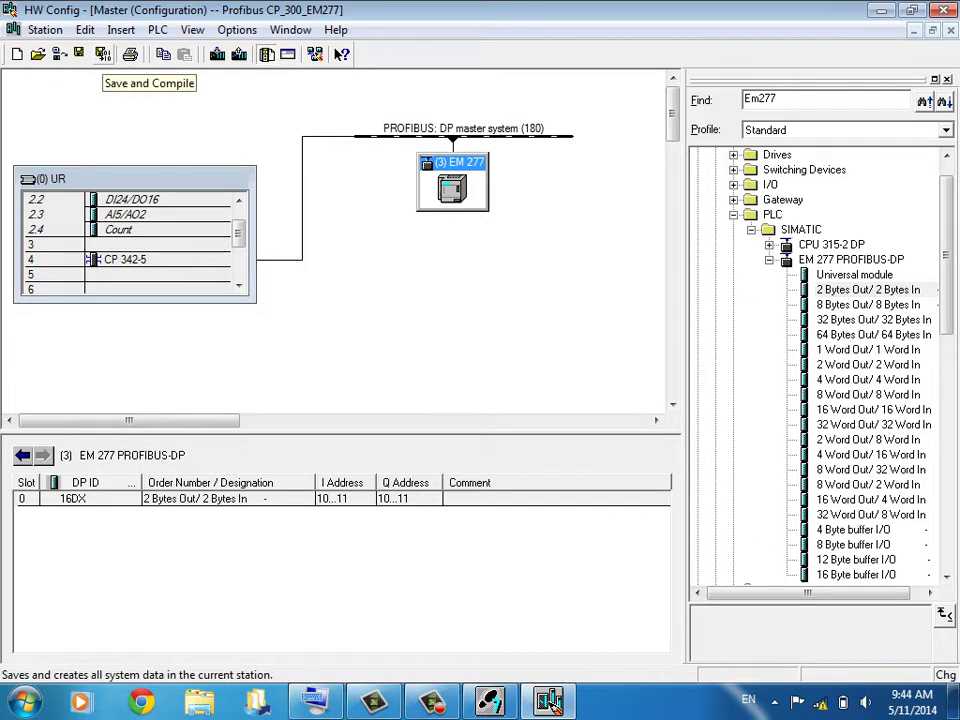
Step: Save the Master station's hardware configuration and close HW Config
{"action": "left_click", "coordinate": [79, 54]}
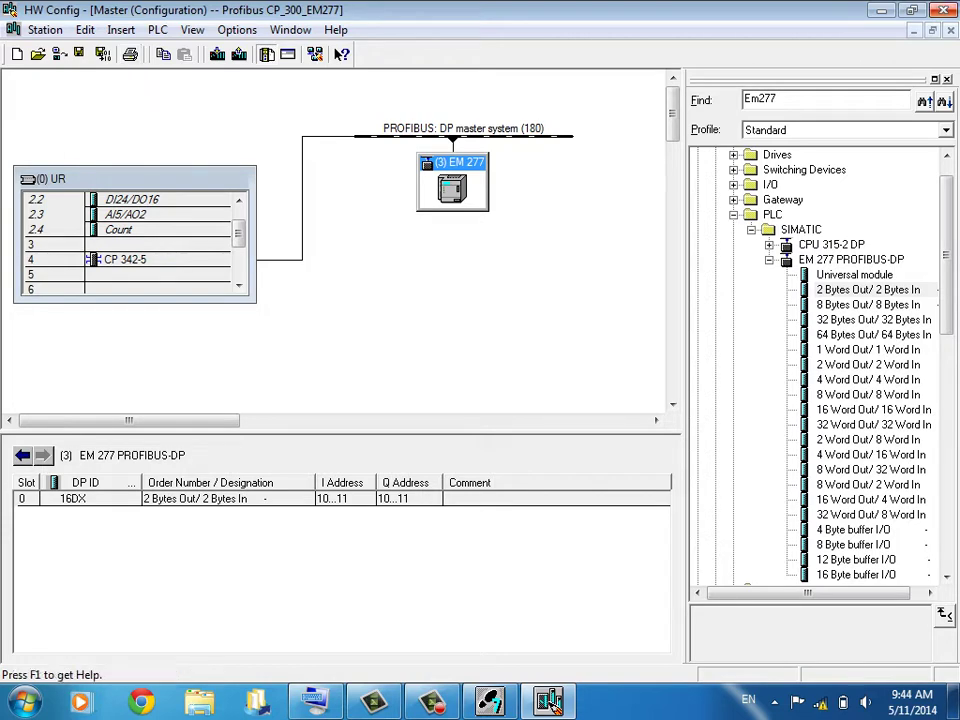
{"action": "left_click", "coordinate": [944, 10]}
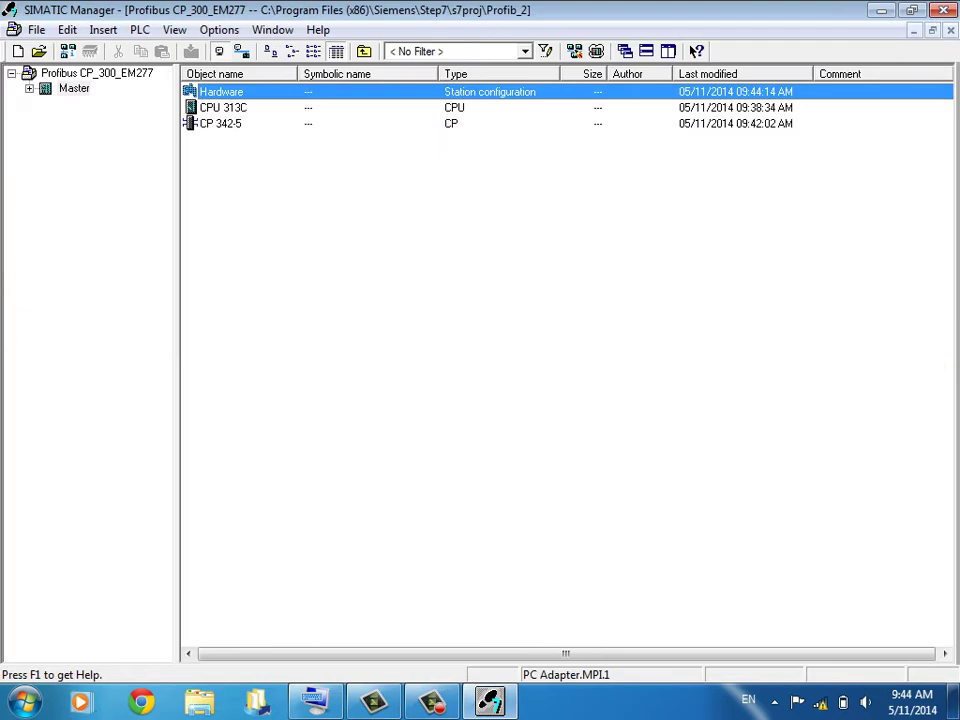
Step: Expand the Master station down to CPU 313C's S7 Program(1) and open its Blocks folder
{"action": "left_click", "coordinate": [29, 88]}
{"action": "left_click", "coordinate": [47, 103]}
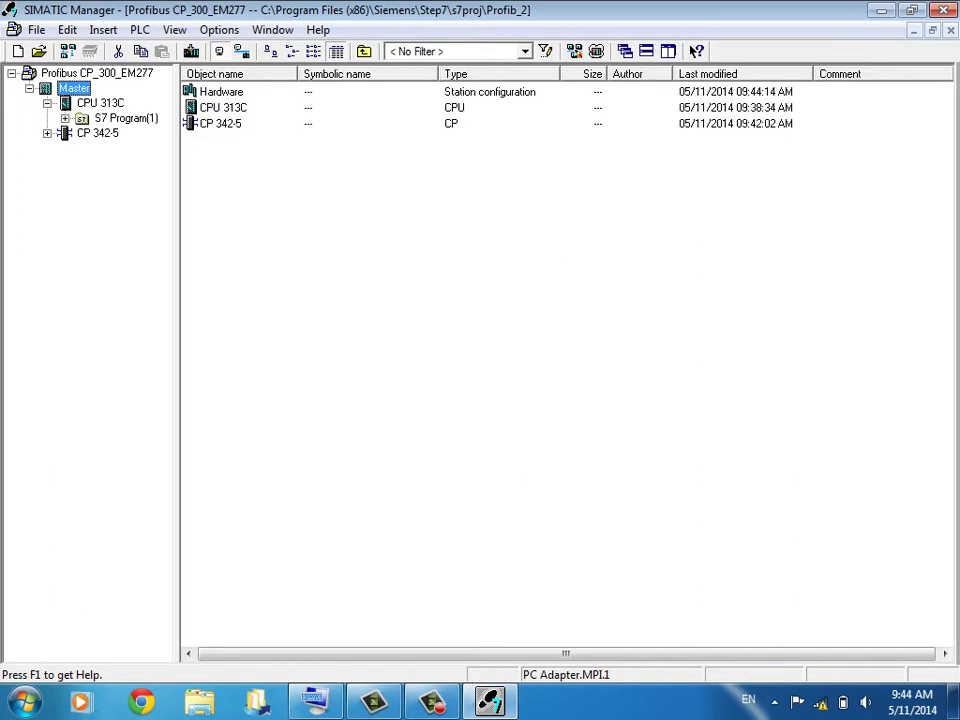
{"action": "left_click", "coordinate": [65, 118]}
{"action": "left_click", "coordinate": [127, 148]}
Step: Try to start V4.0 STEP 7 MicroWIN SP9, and keep the current Windows color scheme without showing the performance message again
{"action": "left_click", "coordinate": [25, 702]}
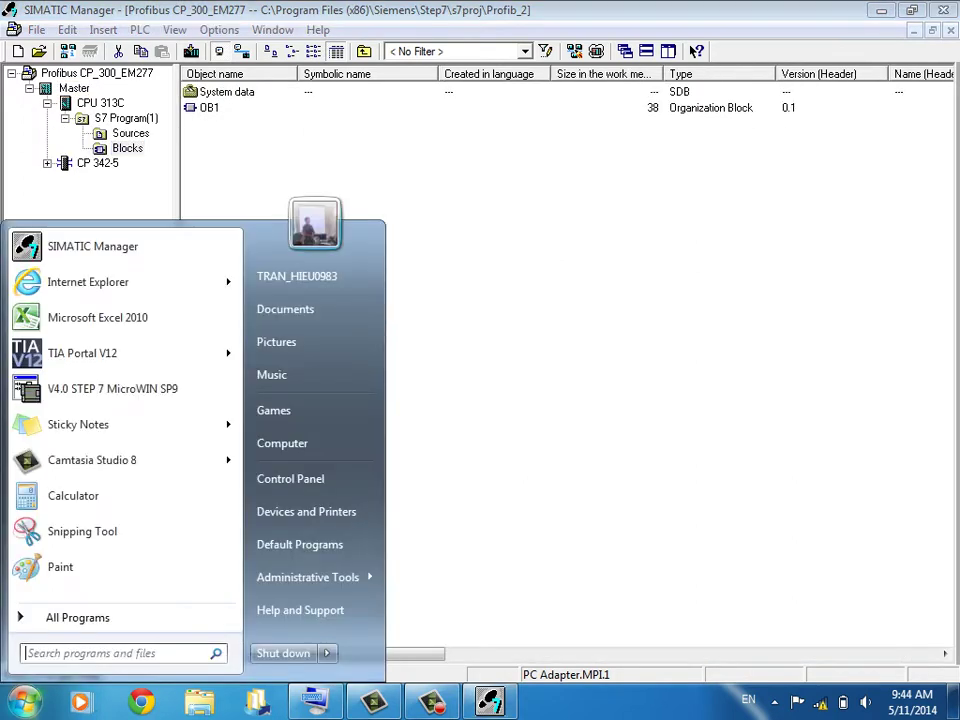
{"action": "left_click", "coordinate": [113, 388]}
{"action": "key", "text": "Tab"}
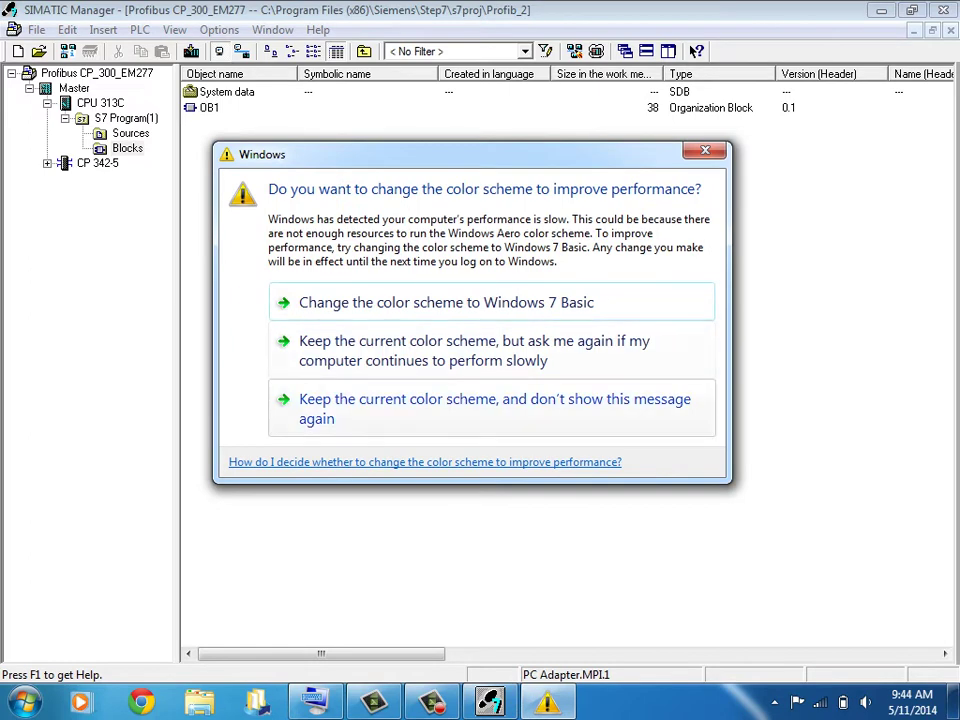
{"action": "left_click", "coordinate": [492, 408]}
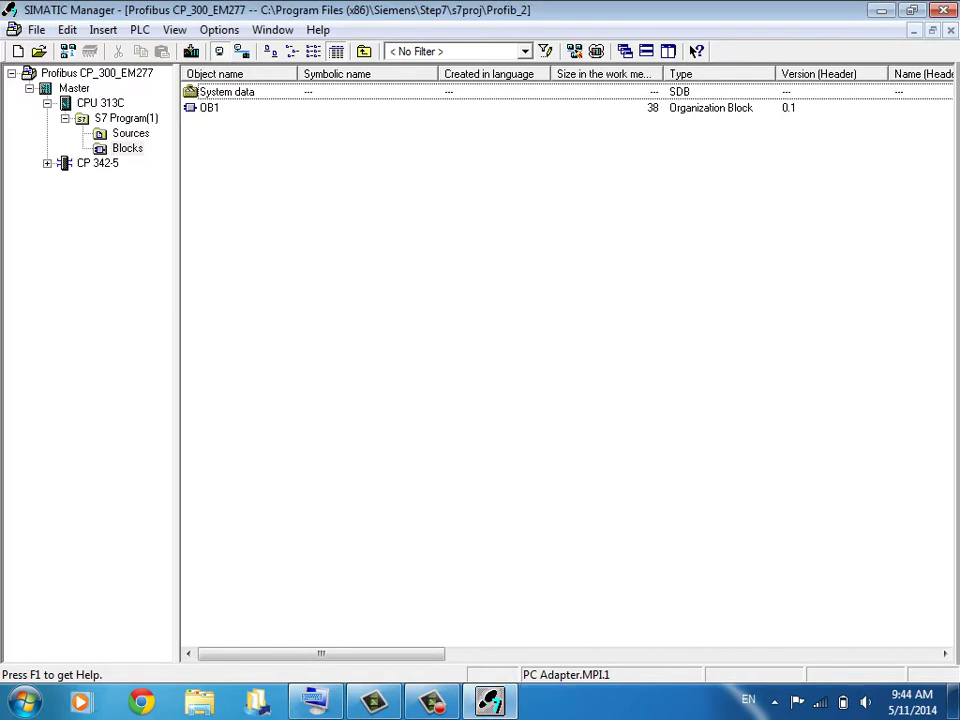
{"action": "left_click", "coordinate": [127, 148]}
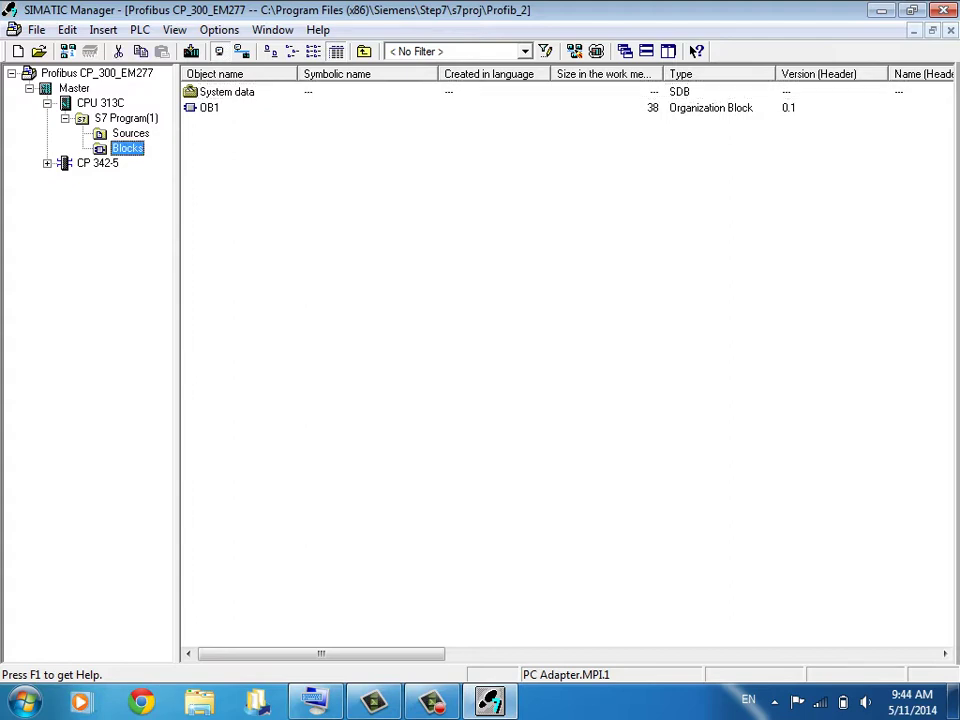
Step: Switch to Paint with a blank picture and maximize its window
{"action": "left_click", "coordinate": [25, 702]}
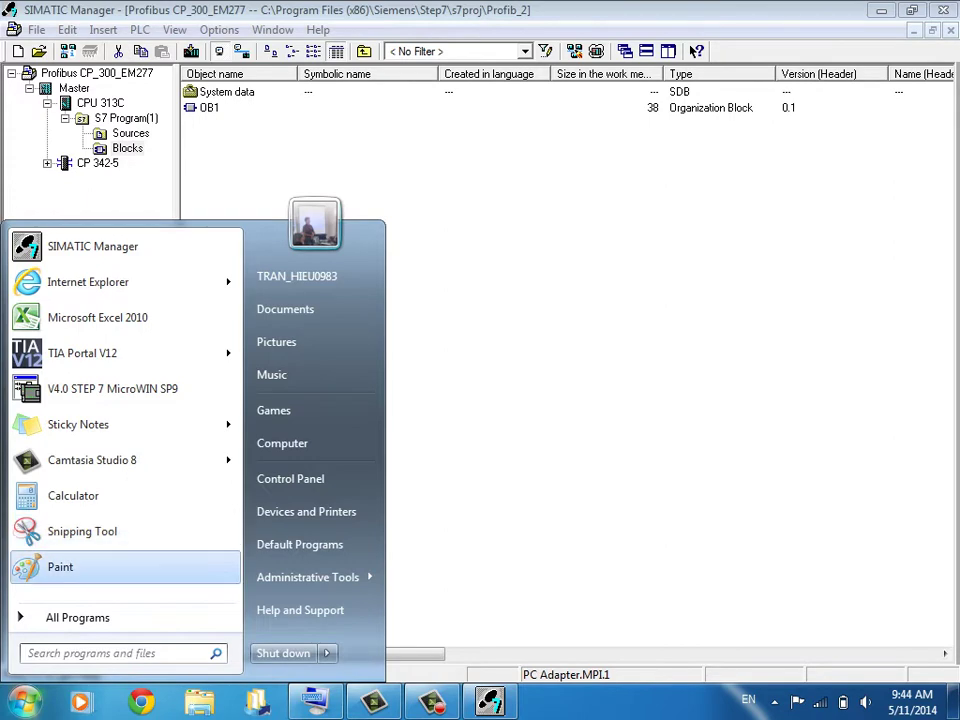
{"action": "left_click", "coordinate": [61, 567]}
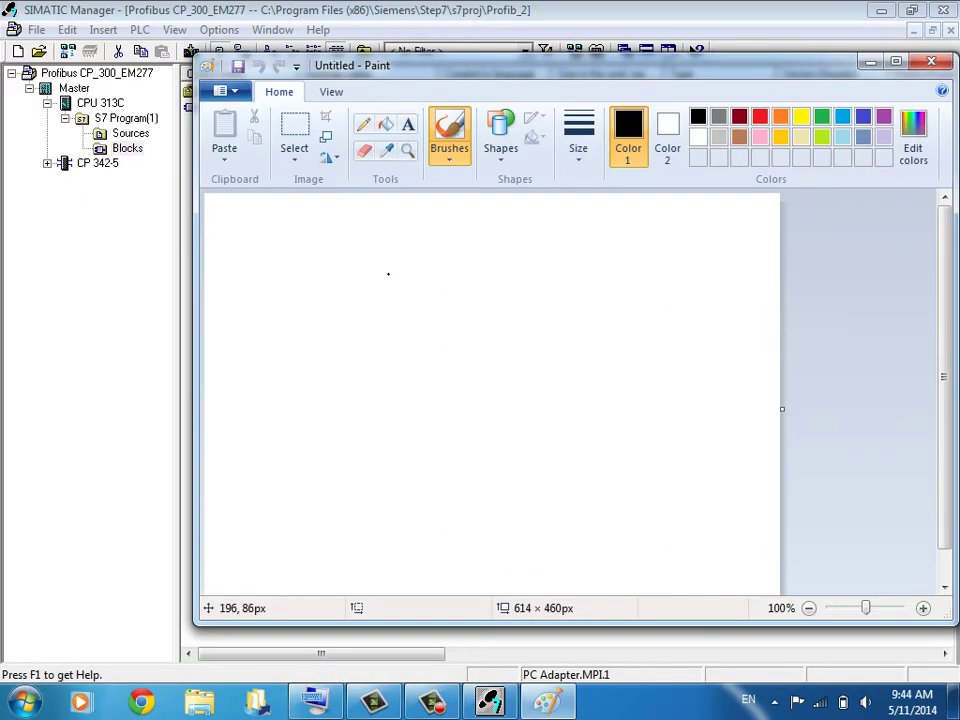
{"action": "left_click", "coordinate": [896, 62]}
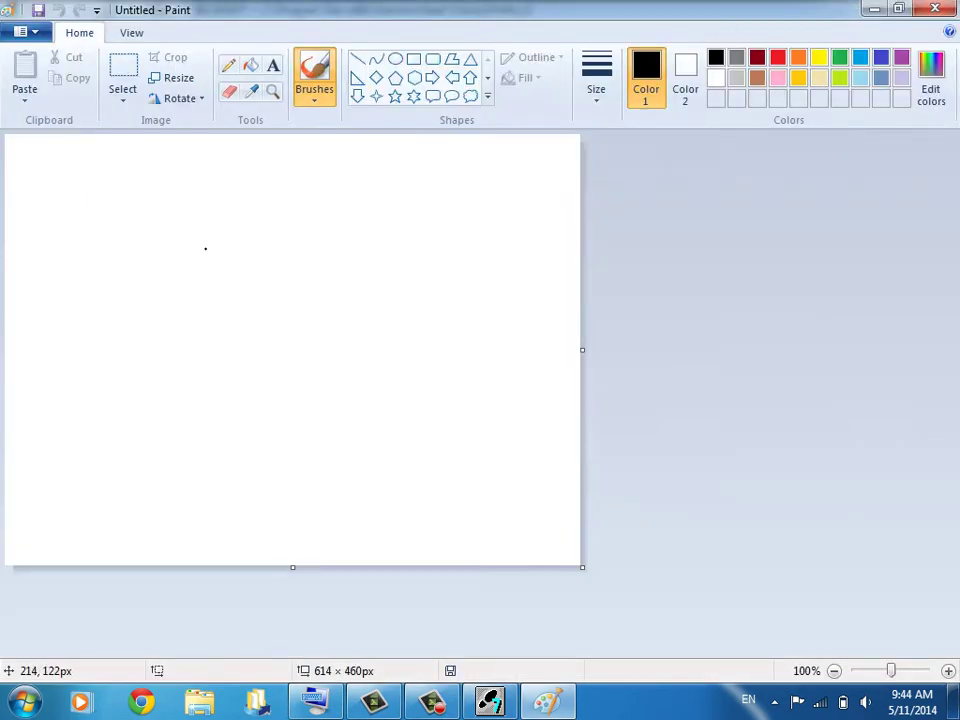
{"action": "left_click", "coordinate": [206, 249]}
Step: Add the text label "PLC s7 - 200" in the upper left part of the canvas, with its text box narrowed to fit
{"action": "left_click", "coordinate": [272, 64]}
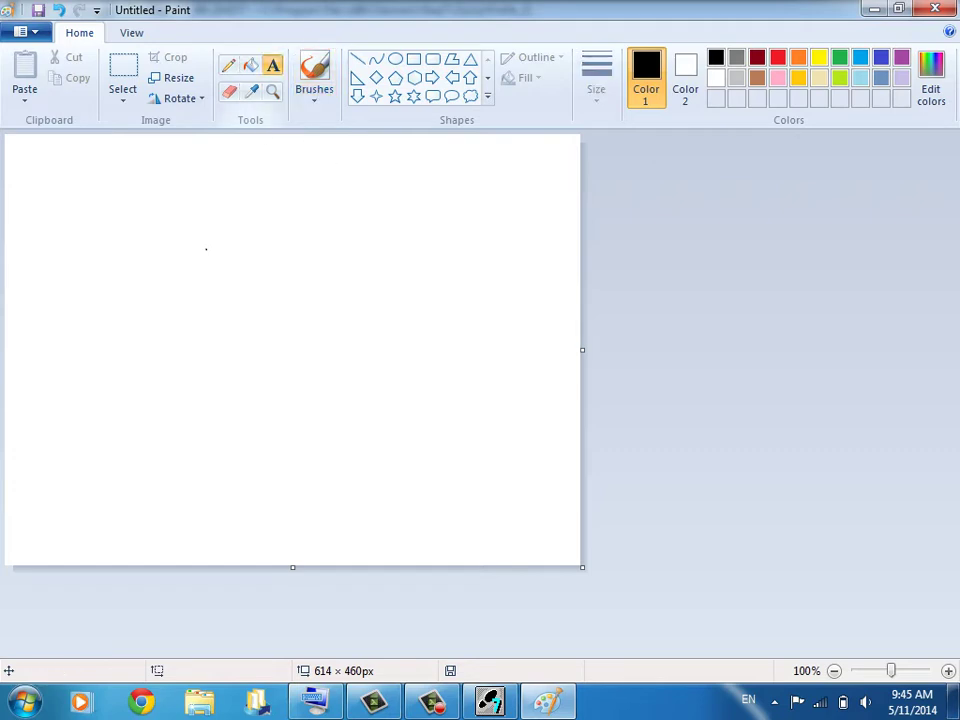
{"action": "left_click", "coordinate": [72, 231]}
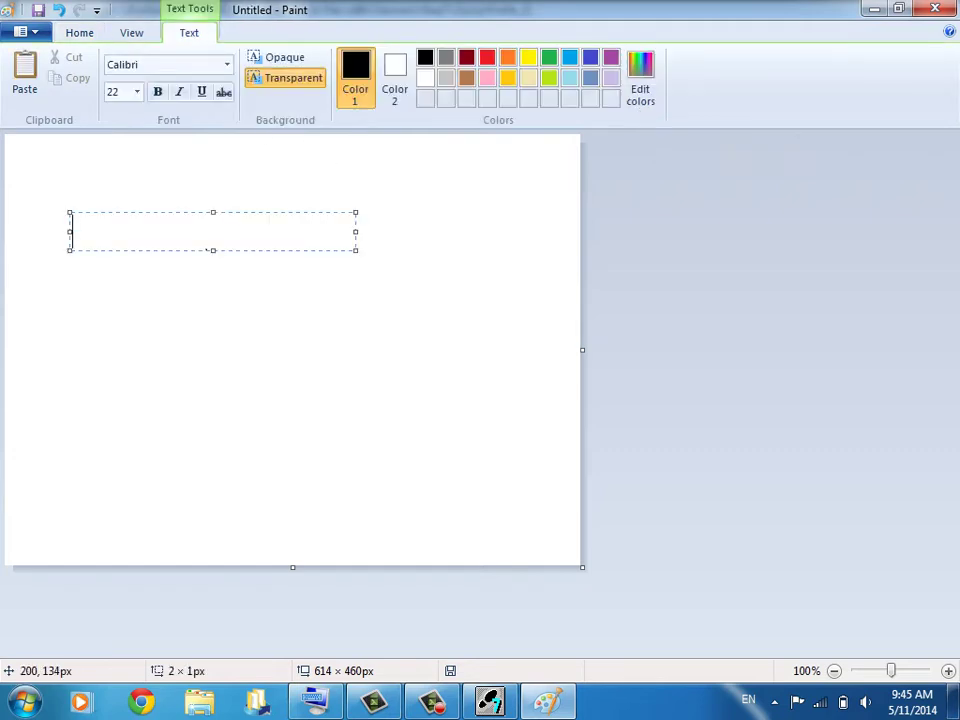
{"action": "type", "text": "PLC s7"}
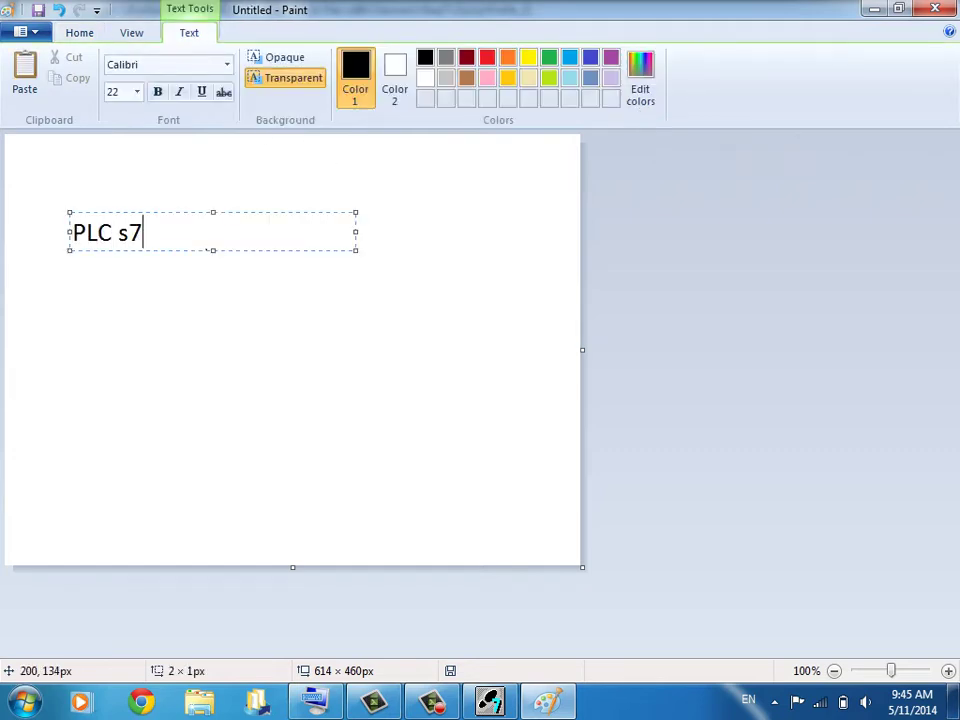
{"action": "type", "text": " - 200"}
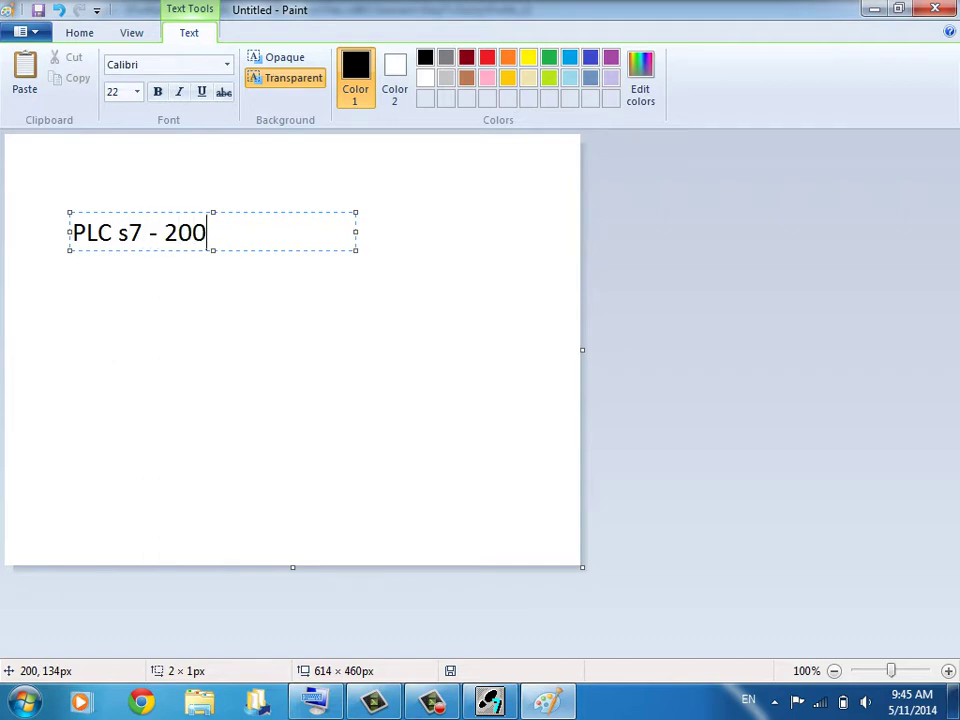
{"action": "left_click_drag", "start_coordinate": [356, 233], "coordinate": [220, 232]}
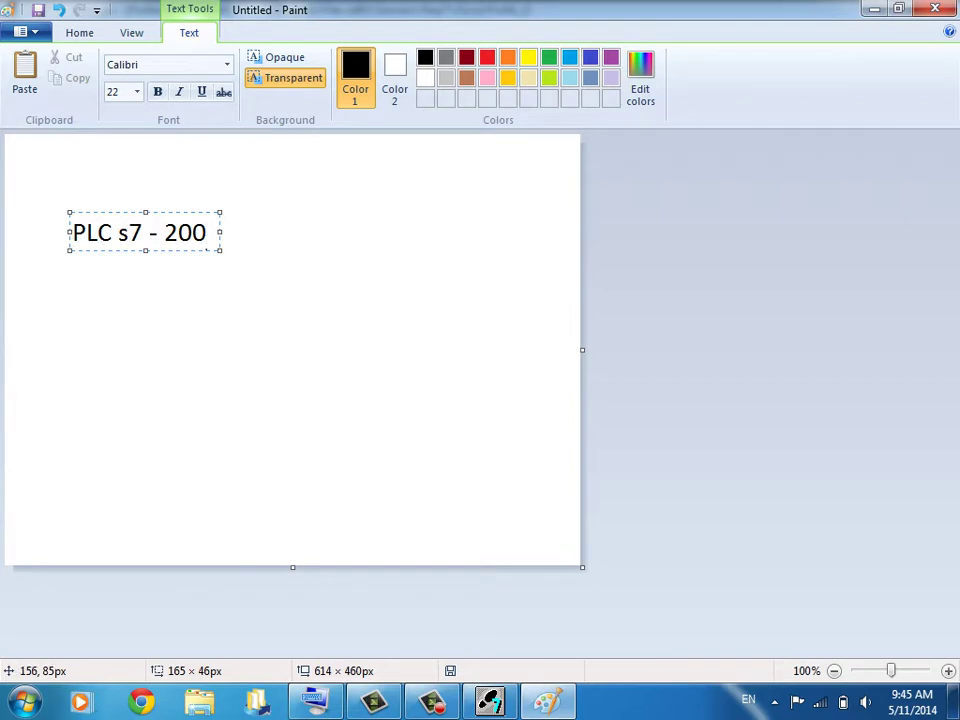
{"action": "left_click", "coordinate": [316, 255]}
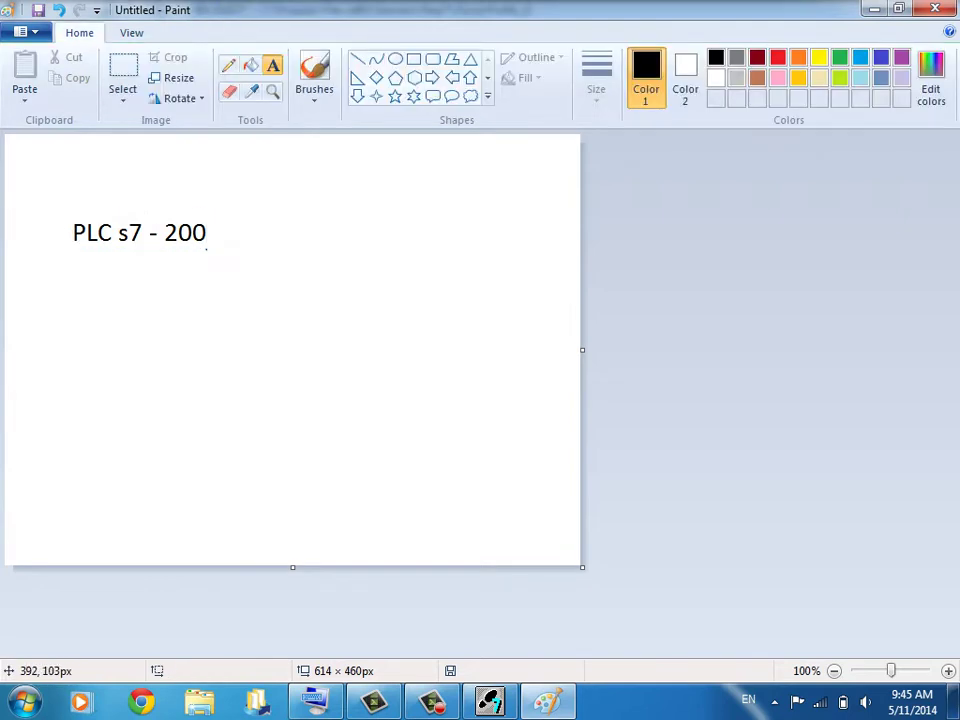
Step: Add the text label "PLC S7-300" beside the PLC s7 - 200 label, narrow its text box and move it closer to that label
{"action": "left_click", "coordinate": [373, 227]}
{"action": "type", "text": "PL"}
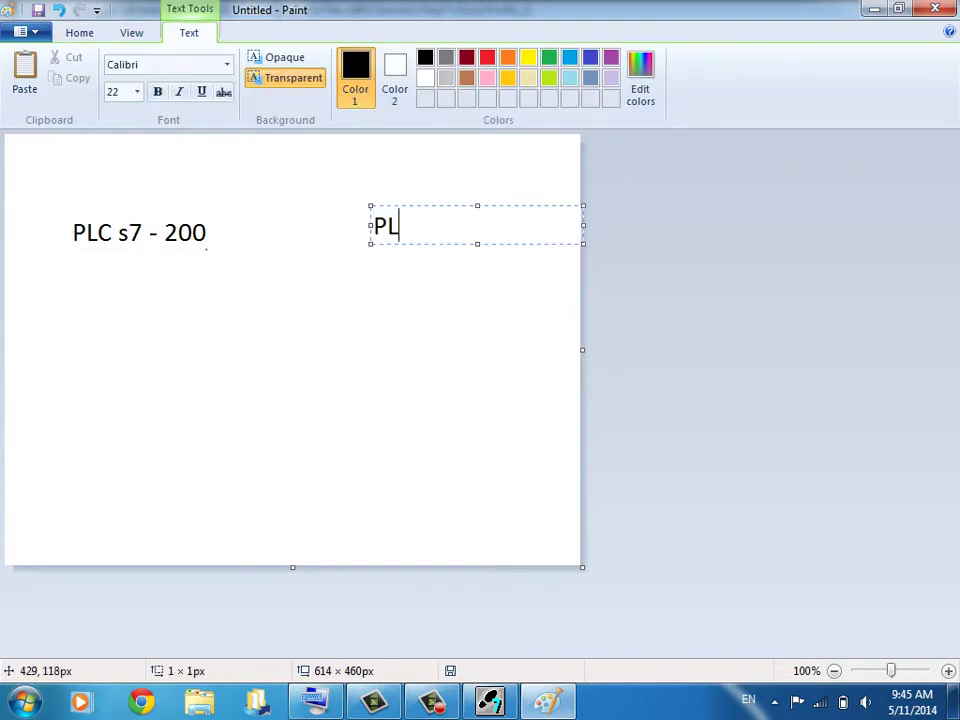
{"action": "type", "text": "C S7-3"}
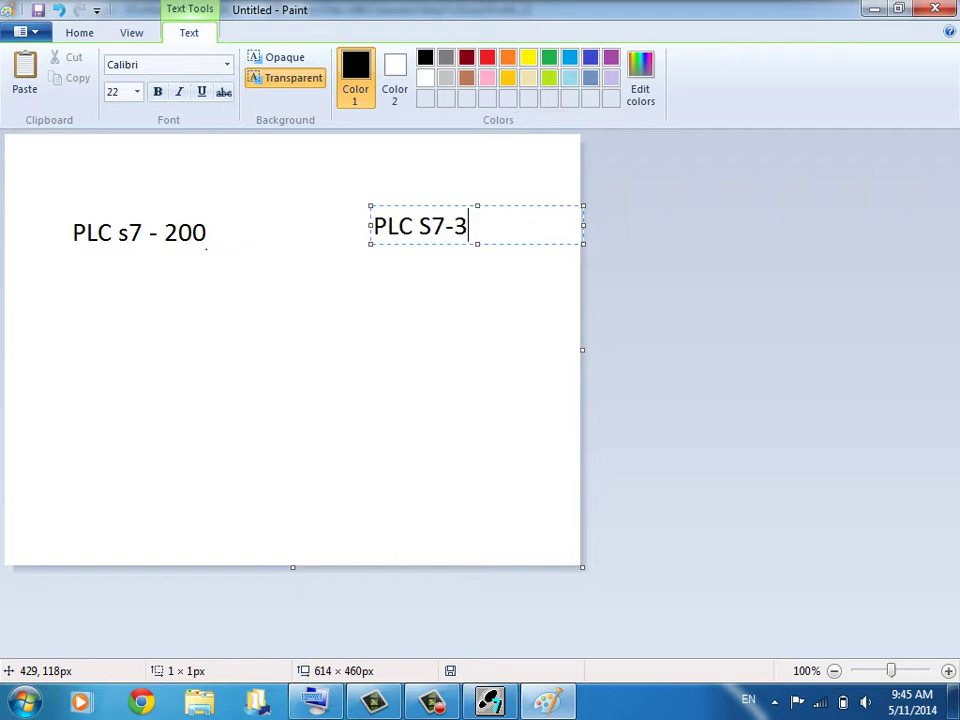
{"action": "type", "text": "00"}
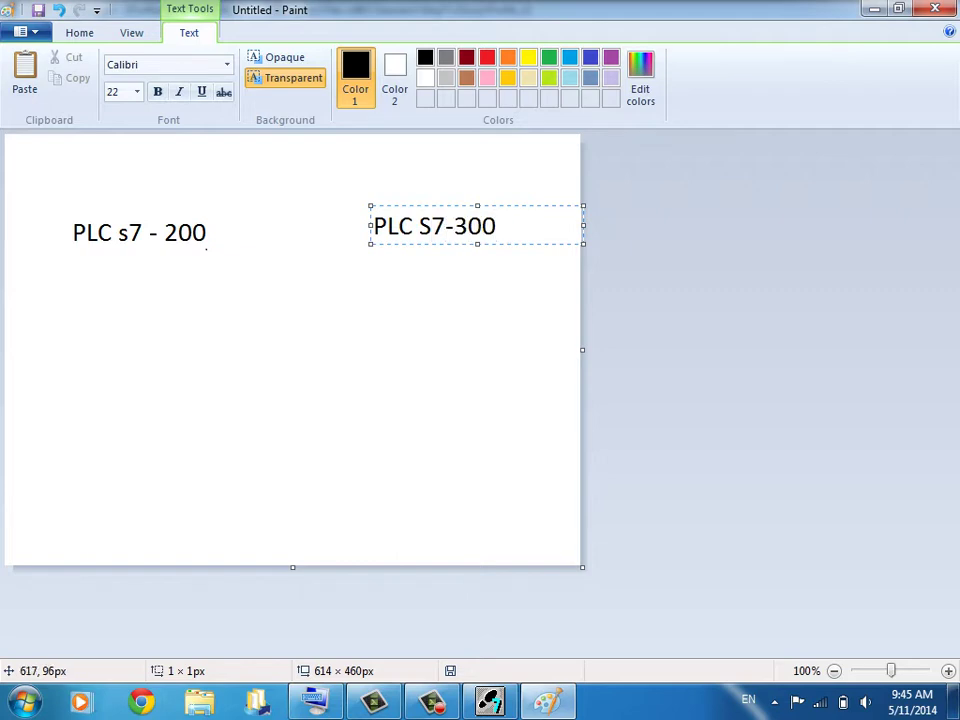
{"action": "left_click_drag", "start_coordinate": [583, 225], "coordinate": [519, 225]}
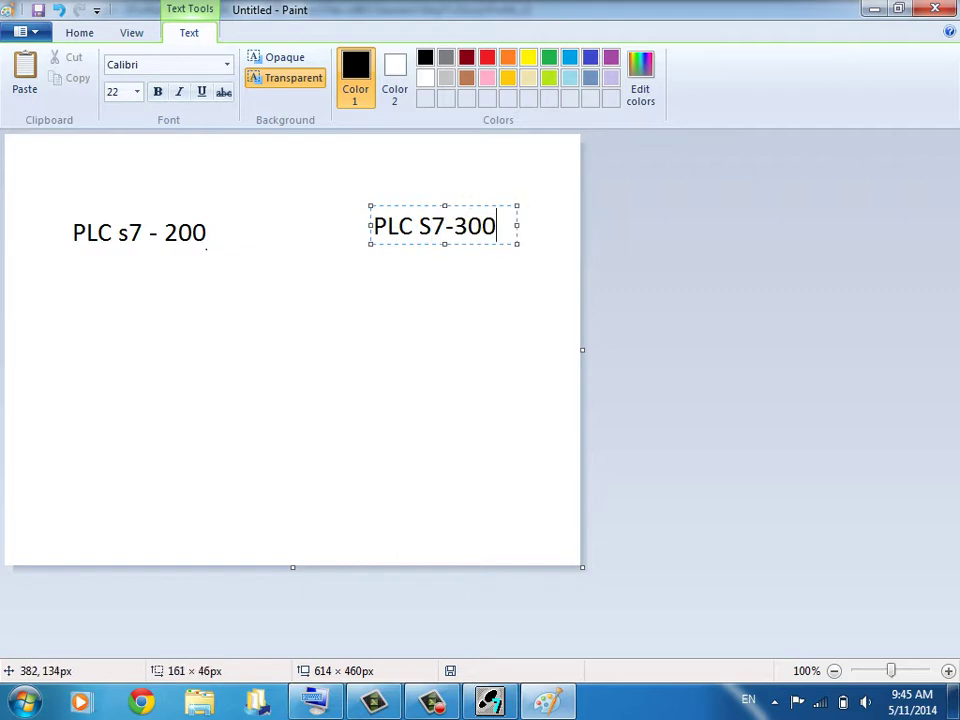
{"action": "left_click_drag", "start_coordinate": [430, 212], "coordinate": [314, 213]}
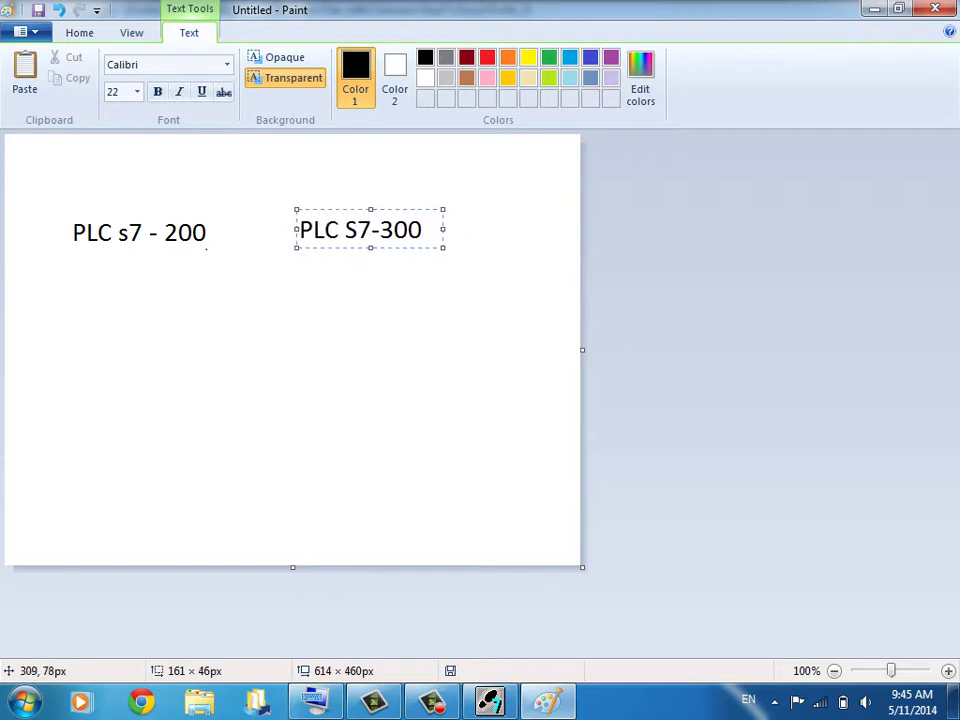
Step: Add the text label "in" below the PLC s7 - 200 label and move it near the canvas's left edge
{"action": "left_click", "coordinate": [316, 323]}
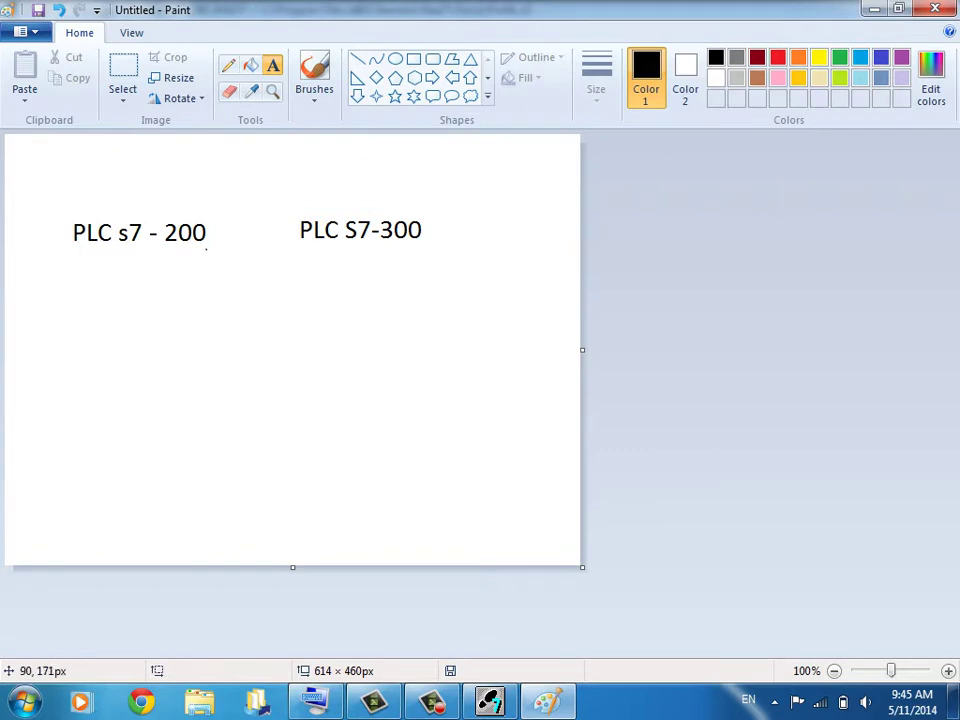
{"action": "left_click_drag", "start_coordinate": [99, 256], "coordinate": [153, 276]}
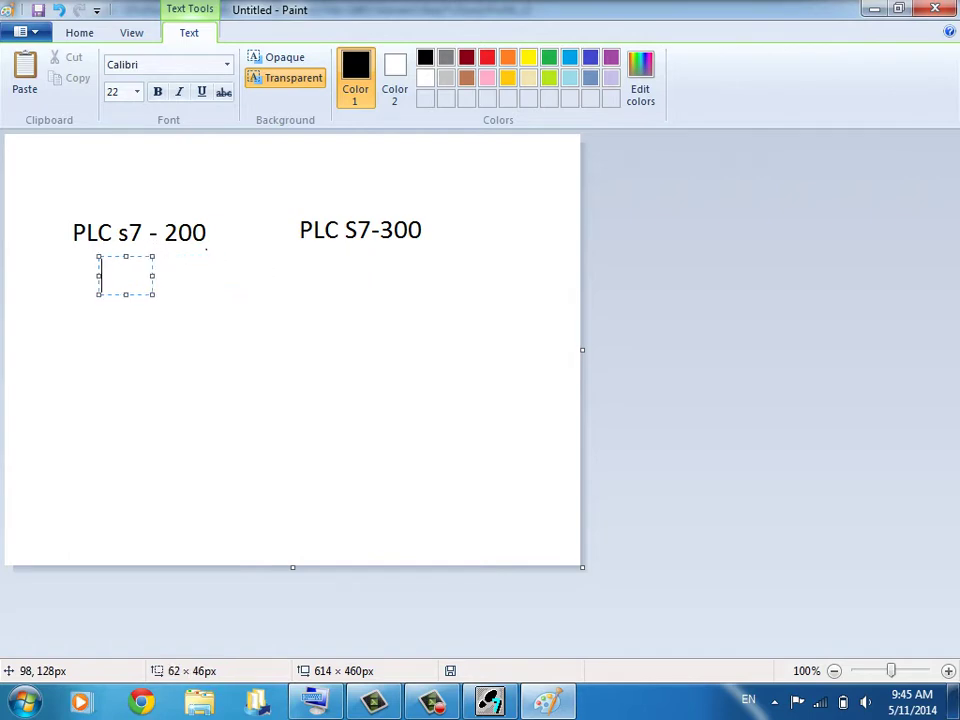
{"action": "type", "text": "in"}
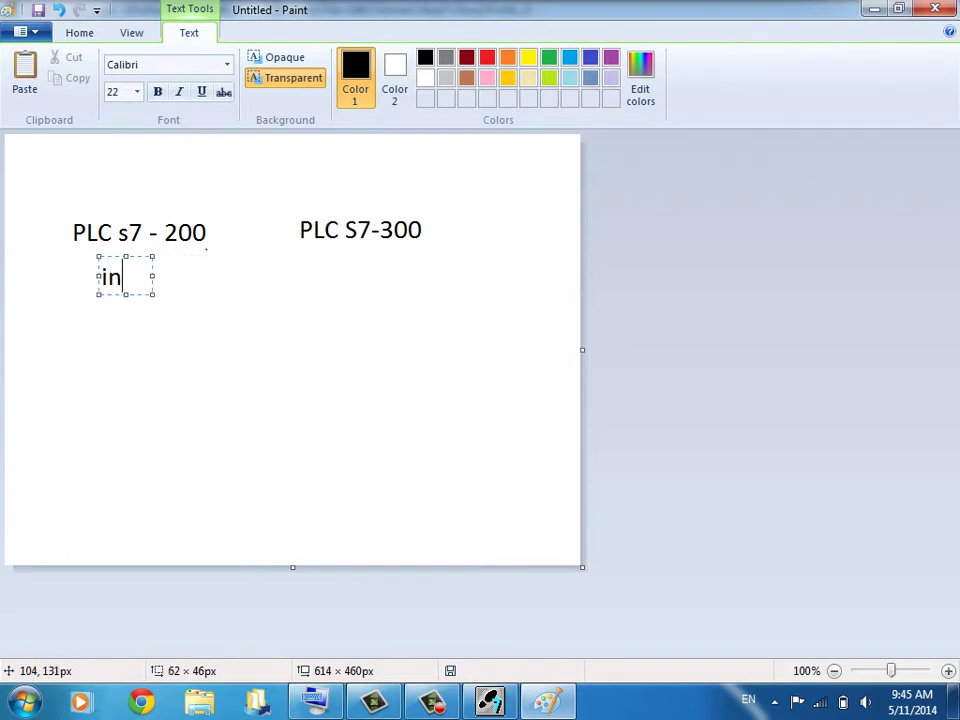
{"action": "left_click_drag", "start_coordinate": [109, 259], "coordinate": [28, 259]}
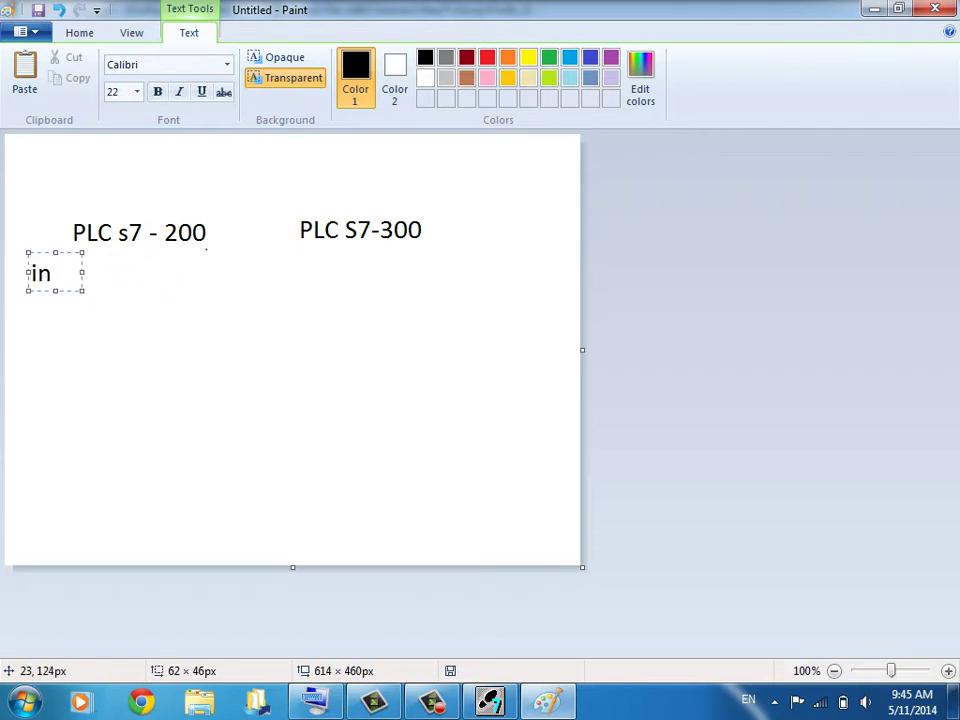
{"action": "left_click", "coordinate": [41, 358]}
Step: Add the text label "Out" beneath the "in" label, narrow its text box and align it roughly under "in"
{"action": "left_click", "coordinate": [41, 357]}
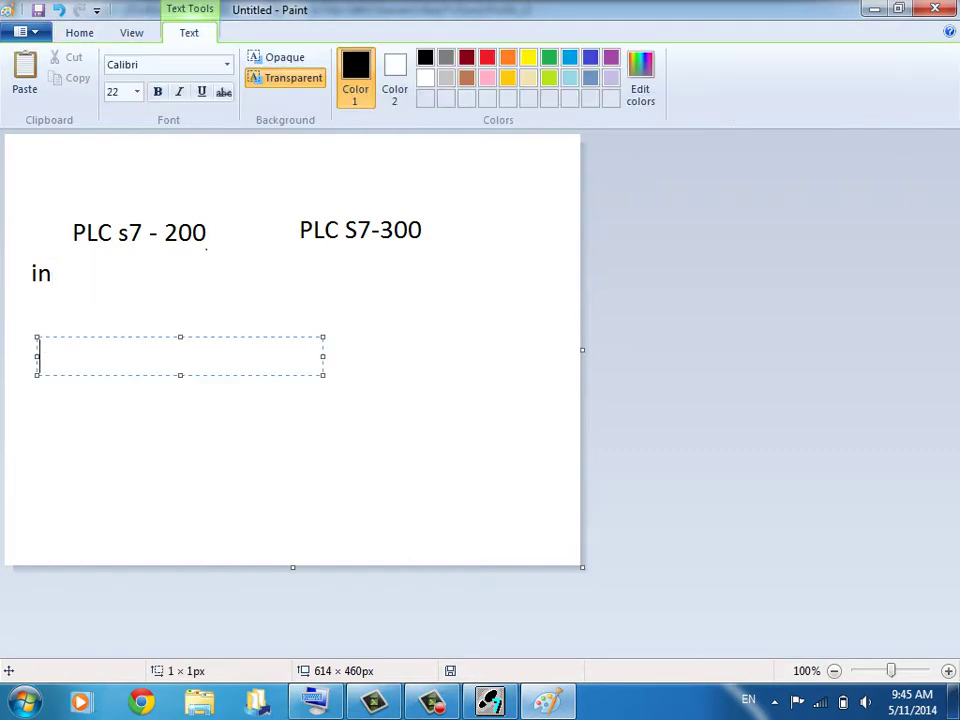
{"action": "type", "text": "Out"}
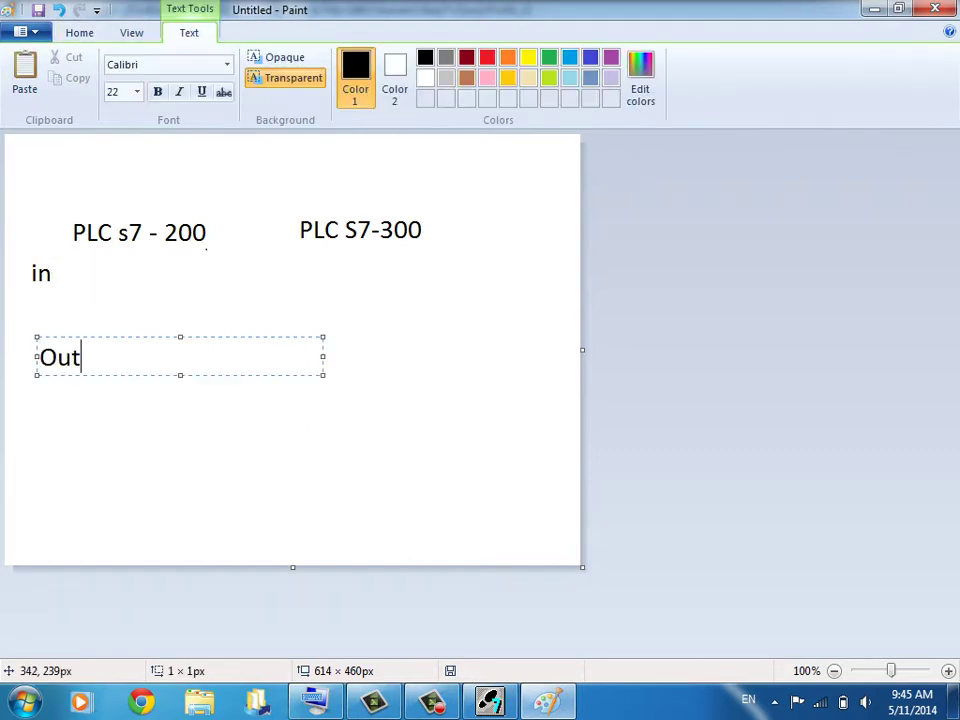
{"action": "left_click_drag", "start_coordinate": [323, 356], "coordinate": [37, 346]}
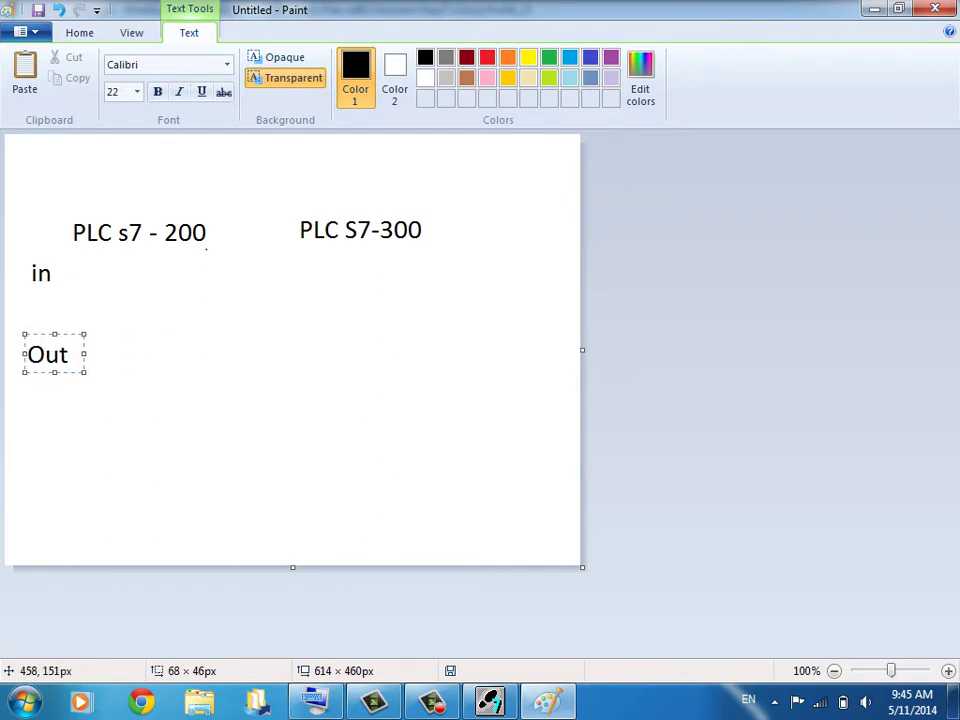
{"action": "left_click", "coordinate": [507, 278]}
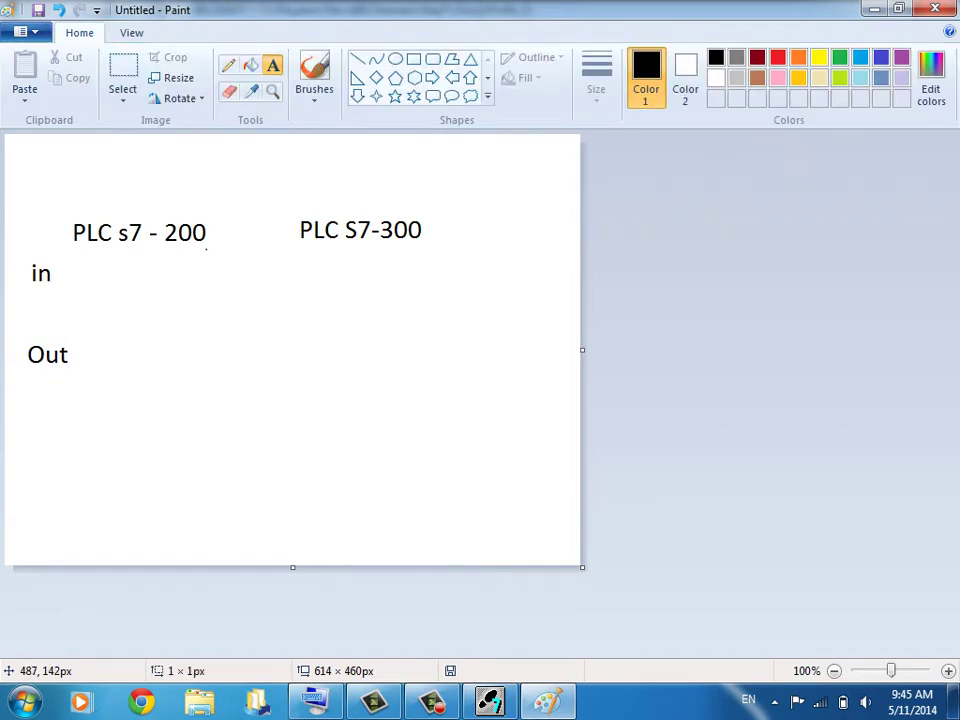
Step: Add the text label "In" to the lower right of the PLC S7-300 label, with its text box narrowed to fit
{"action": "left_click", "coordinate": [460, 246]}
{"action": "type", "text": "In"}
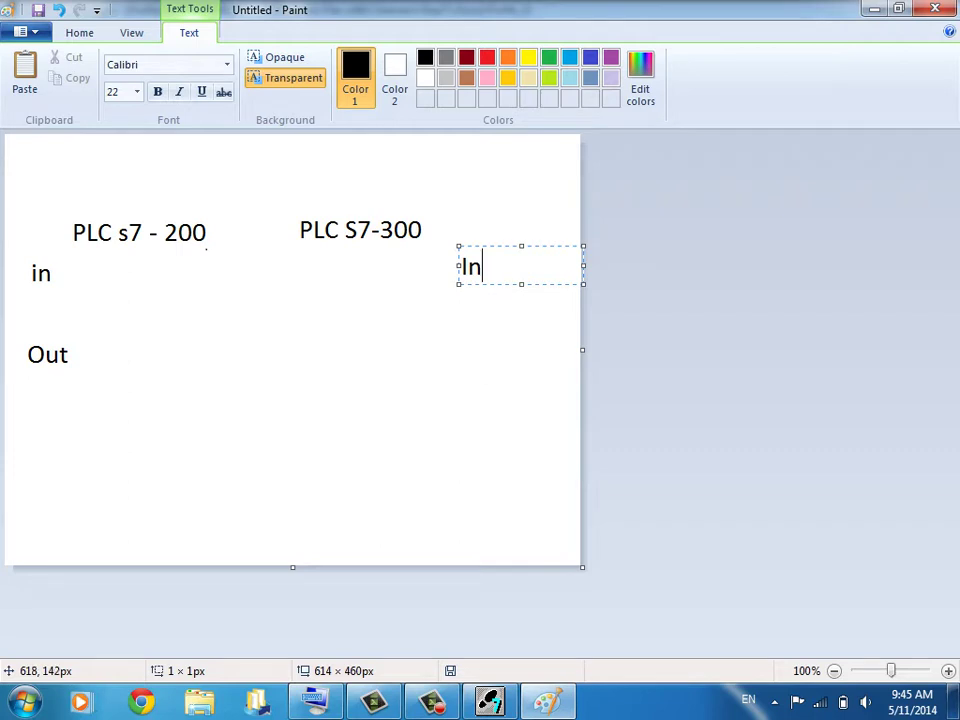
{"action": "left_click_drag", "start_coordinate": [584, 266], "coordinate": [505, 265]}
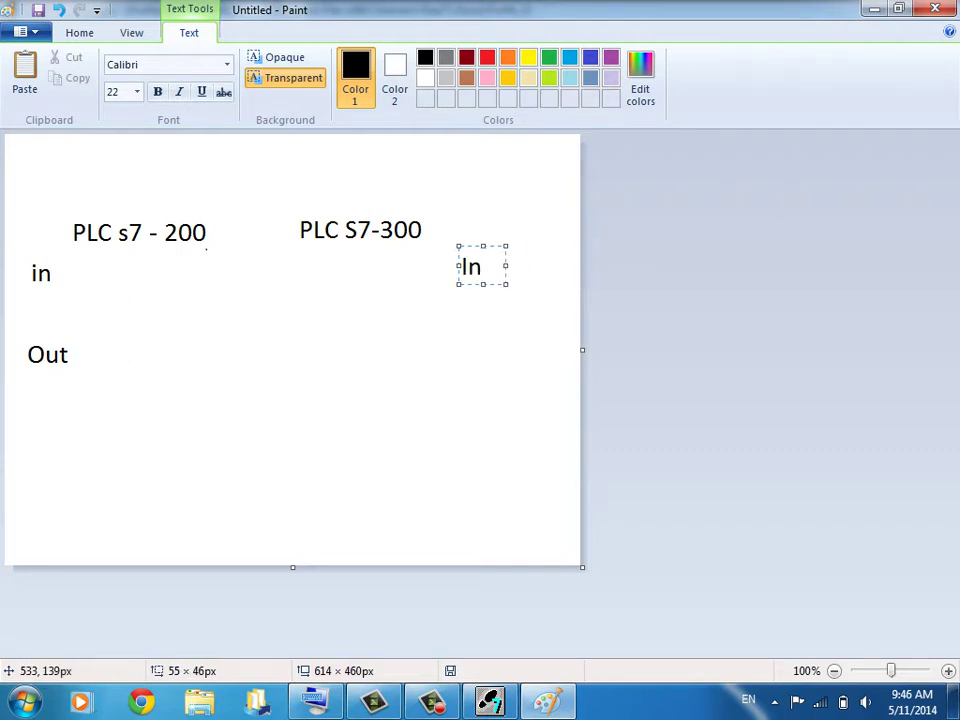